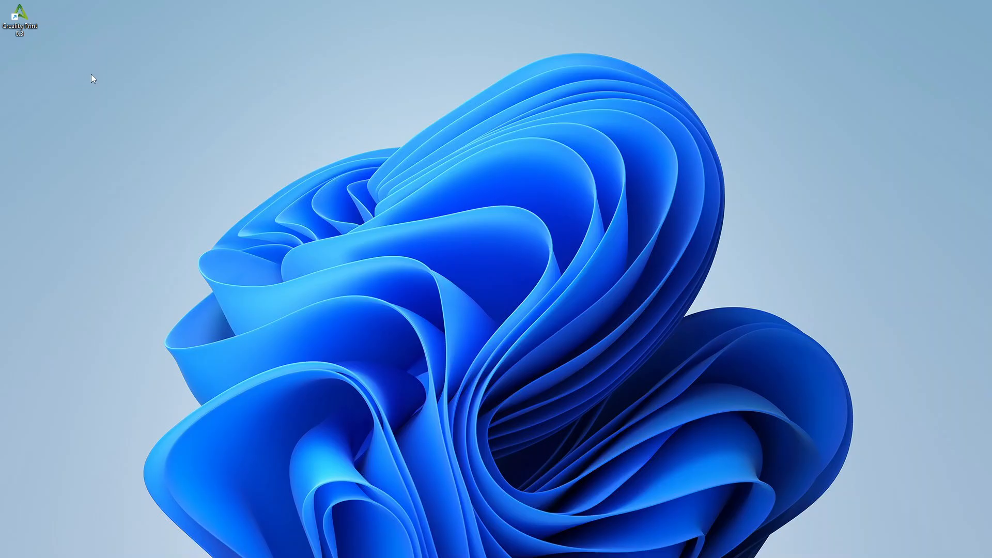
# - Launch Creality Print, choose Others as the login area, and add the K1C printer found on the local network
pyautogui.doubleClick(20, 16)
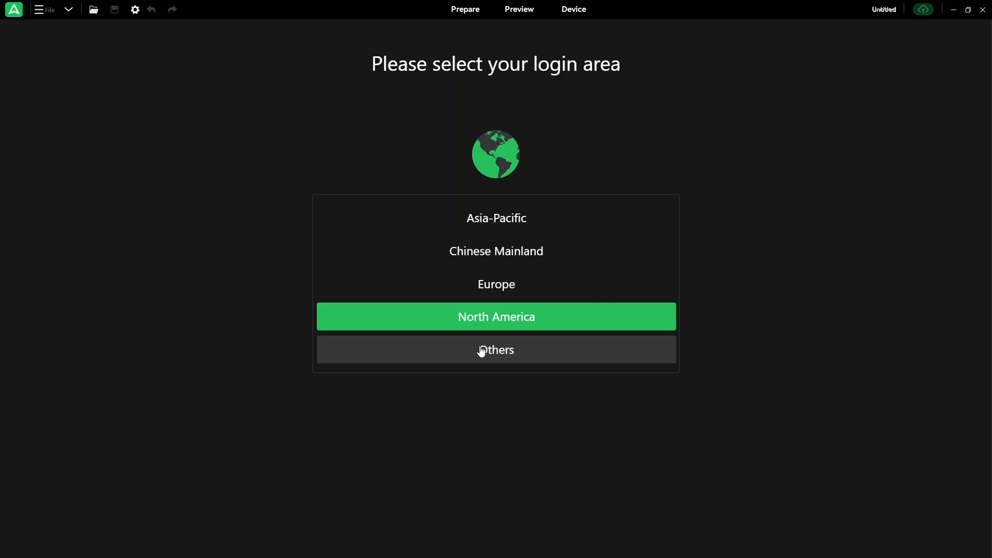
pyautogui.click(504, 356)
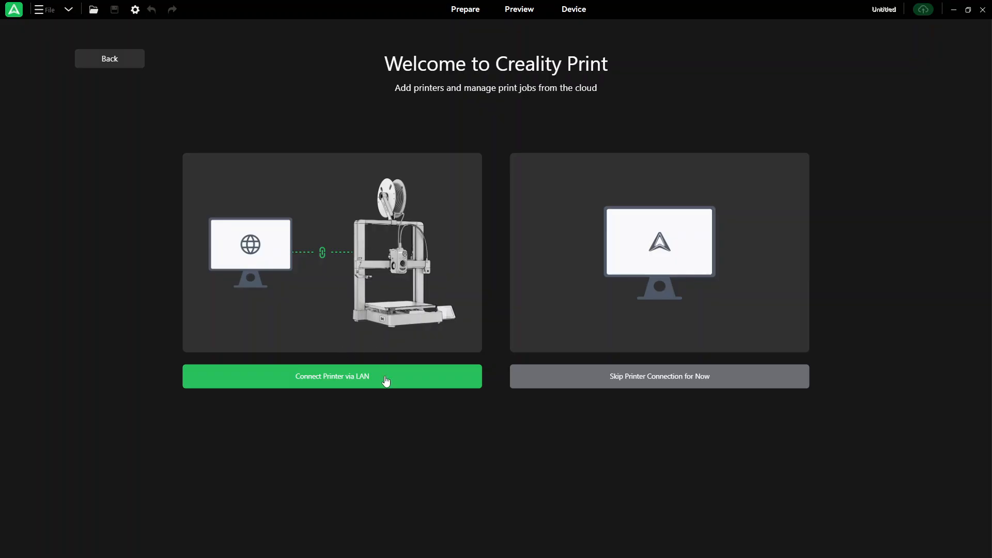
pyautogui.click(329, 383)
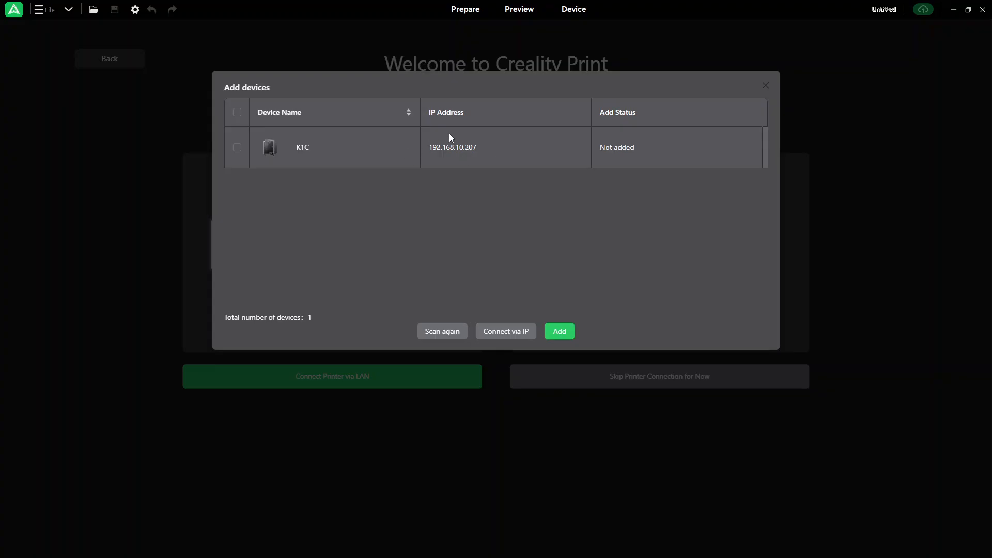
pyautogui.click(237, 148)
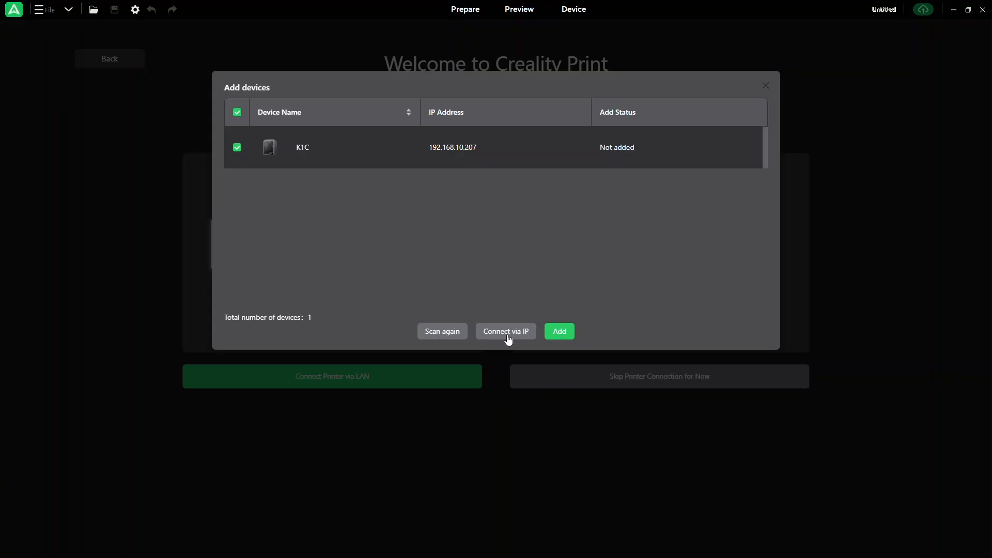
pyautogui.click(561, 334)
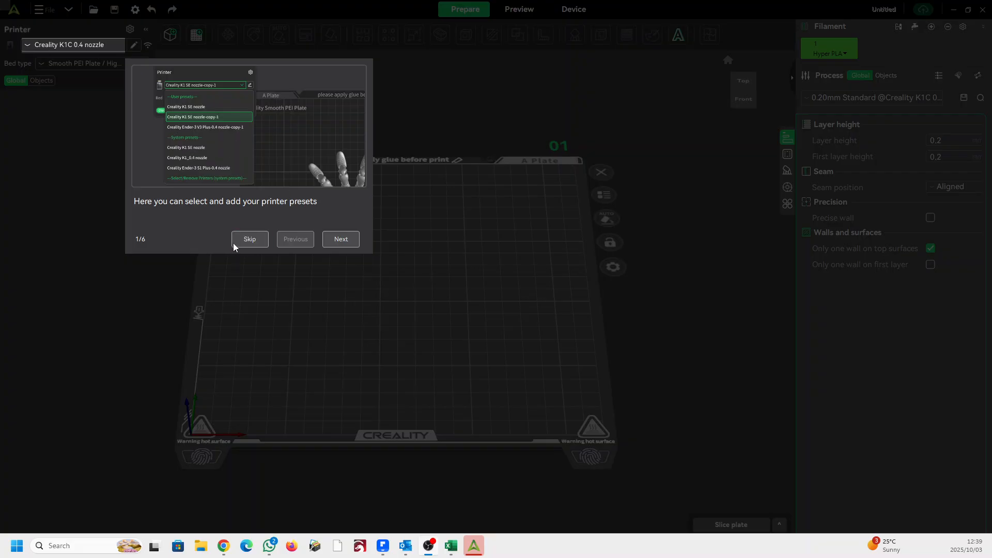
# - Skip the introductory tour and decline the User Experience Improvement Program invitation
pyautogui.click(250, 239)
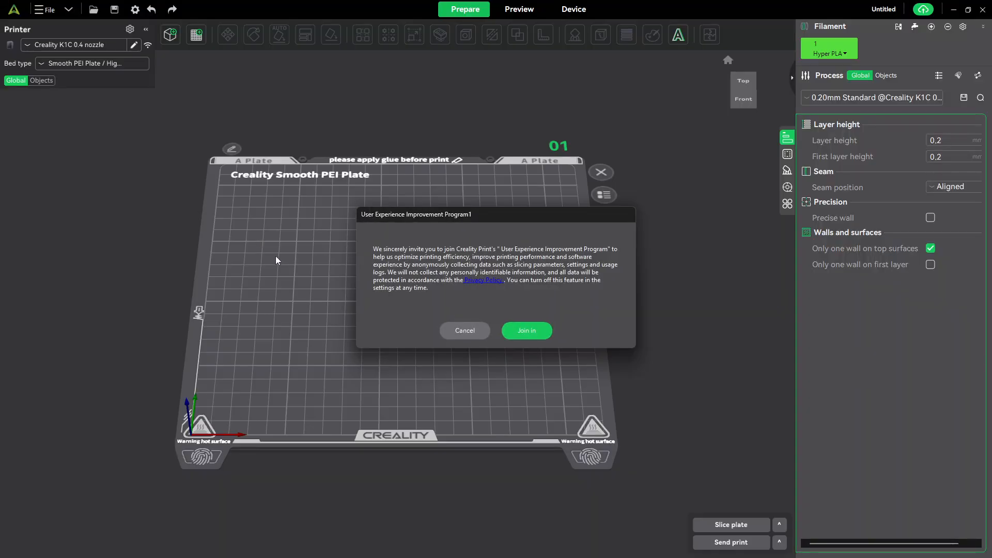
pyautogui.moveTo(476, 216); pyautogui.dragTo(488, 134)
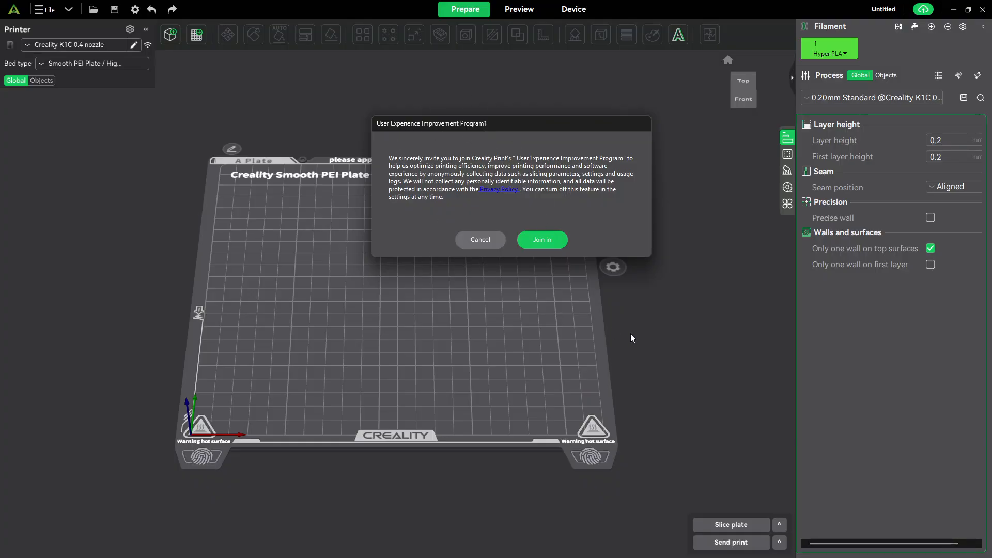
pyautogui.click(476, 243)
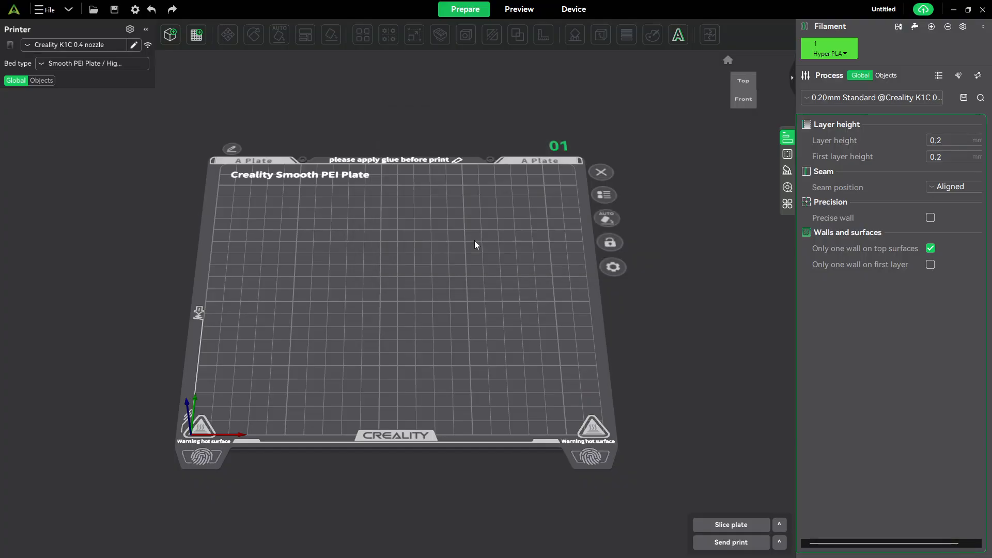
# - Examine the empty build plate from different angles and distances, including the default home view
pyautogui.moveTo(429, 295); pyautogui.dragTo(468, 257)
pyautogui.moveTo(423, 297); pyautogui.dragTo(499, 250)
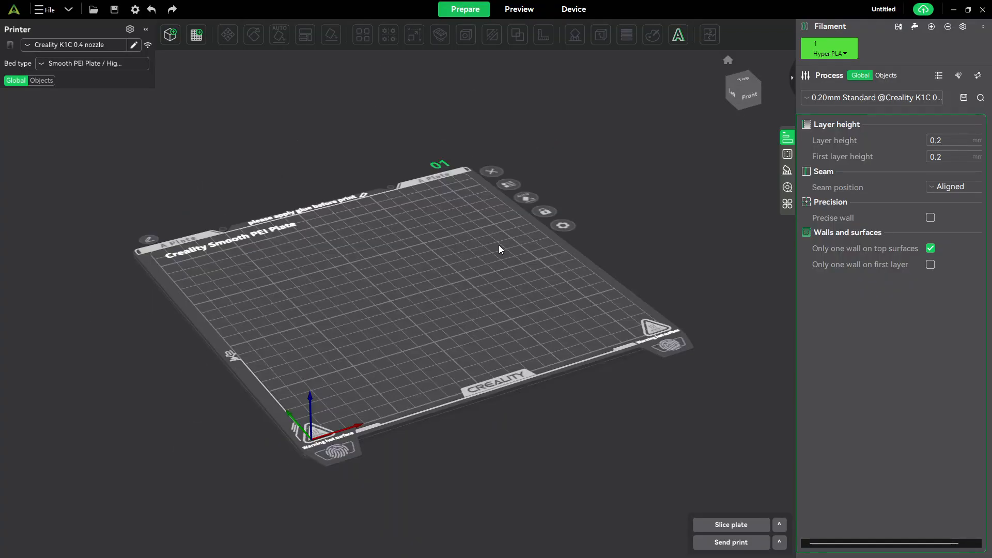
pyautogui.click(728, 61)
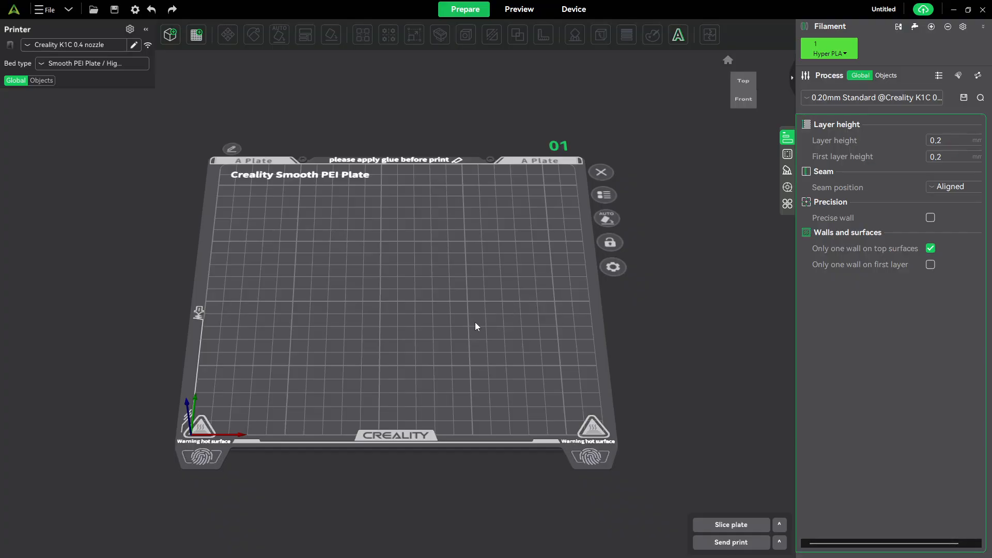
pyautogui.moveTo(475, 323); pyautogui.dragTo(499, 313)
pyautogui.scroll(-5, 431, 311)
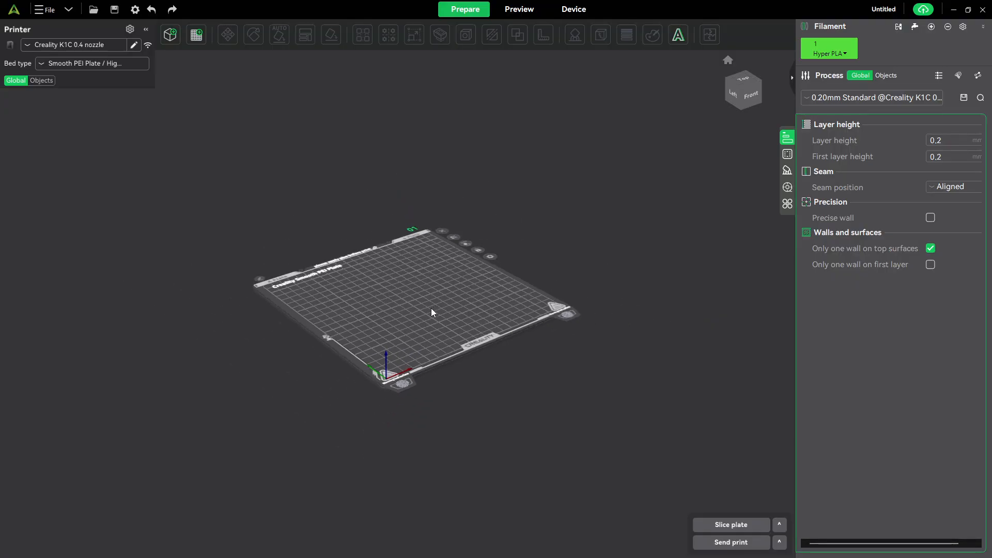
pyautogui.scroll(5, 435, 308)
pyautogui.scroll(-6, 436, 307)
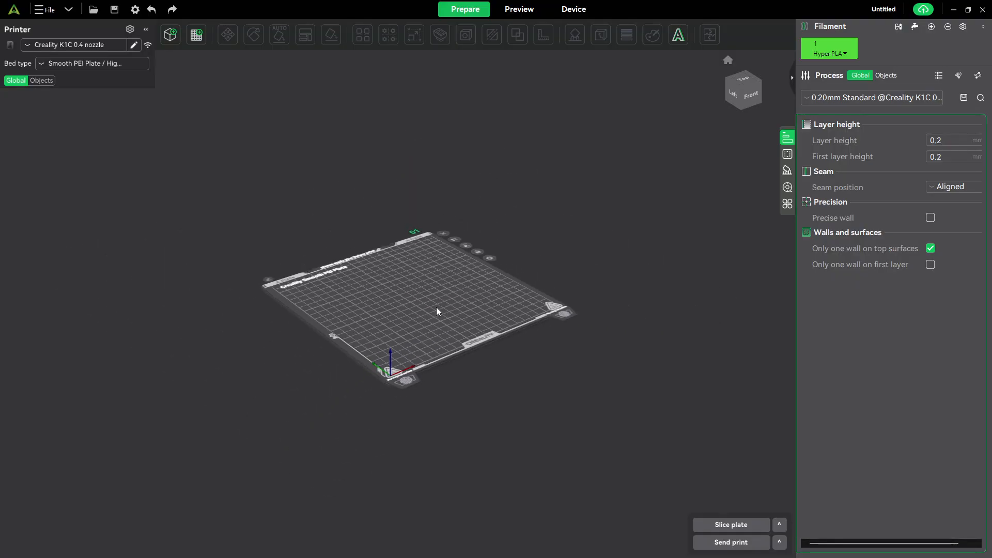
pyautogui.scroll(8, 436, 307)
pyautogui.scroll(-8, 436, 309)
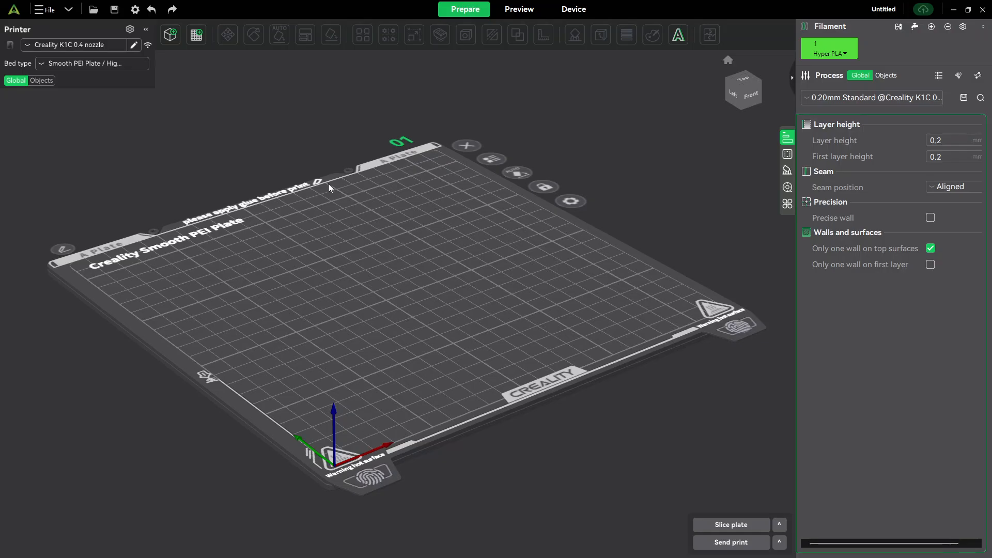
pyautogui.scroll(-3, 470, 187)
pyautogui.scroll(4, 447, 203)
pyautogui.scroll(-1, 445, 206)
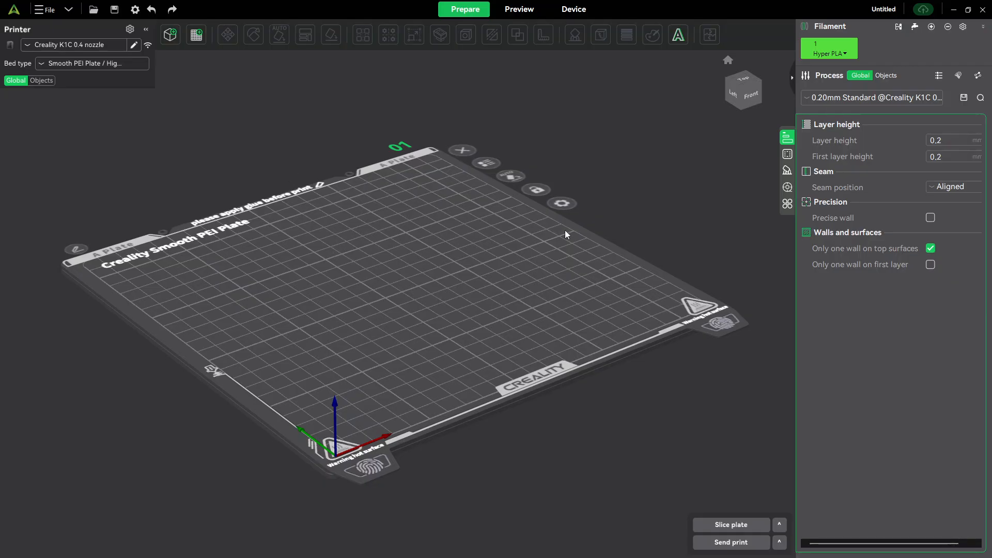
# - Import the model ADC keychain.stl from the Music folder onto the build plate
pyautogui.click(49, 11)
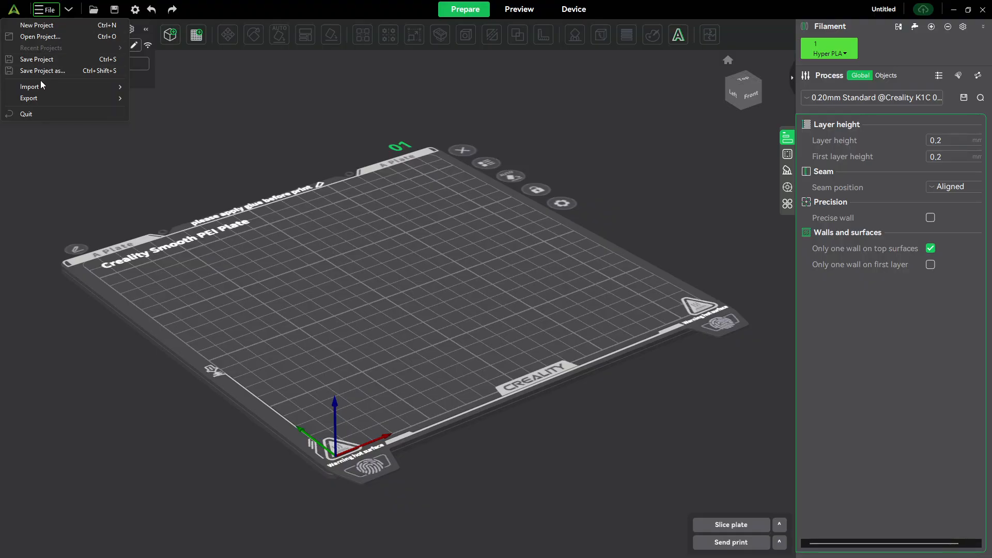
pyautogui.moveTo(47, 86)
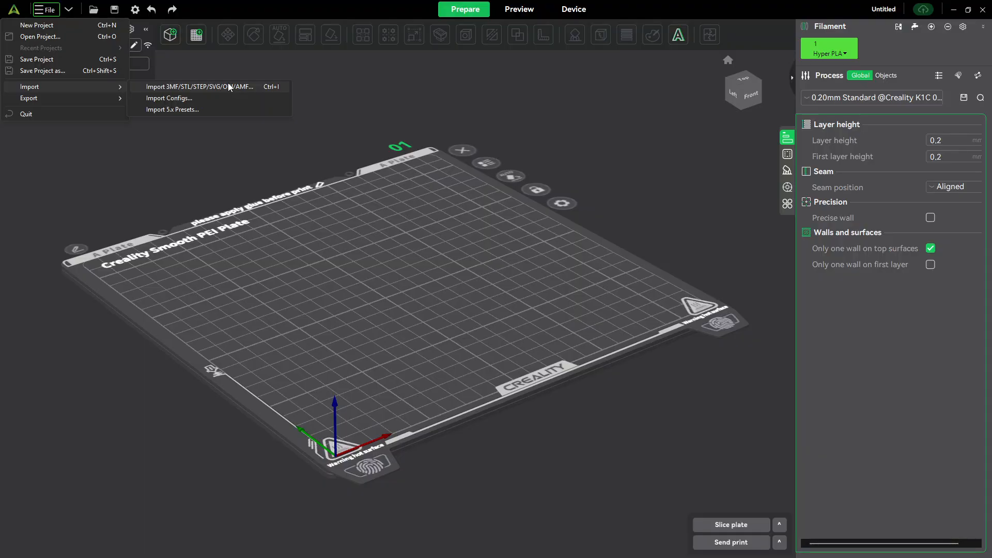
pyautogui.click(166, 88)
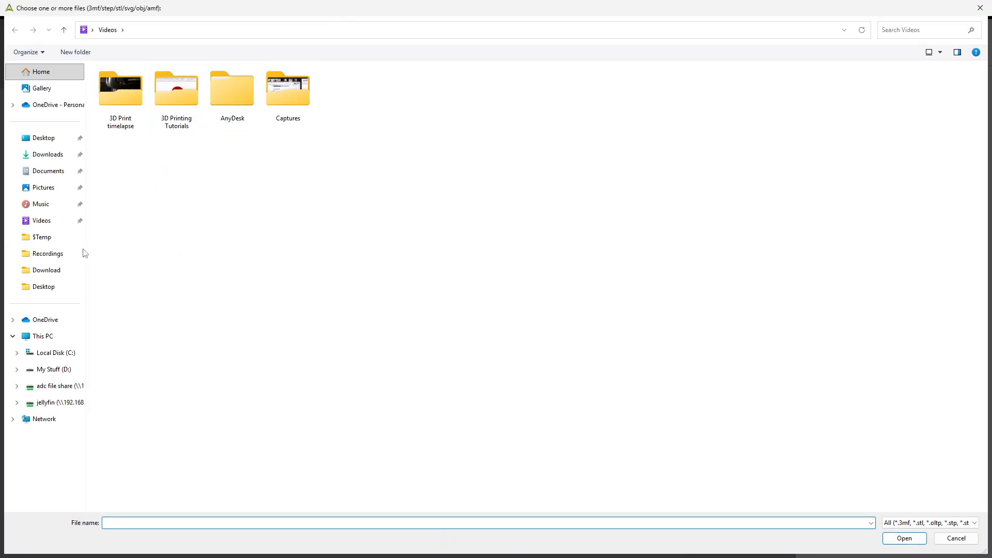
pyautogui.click(40, 204)
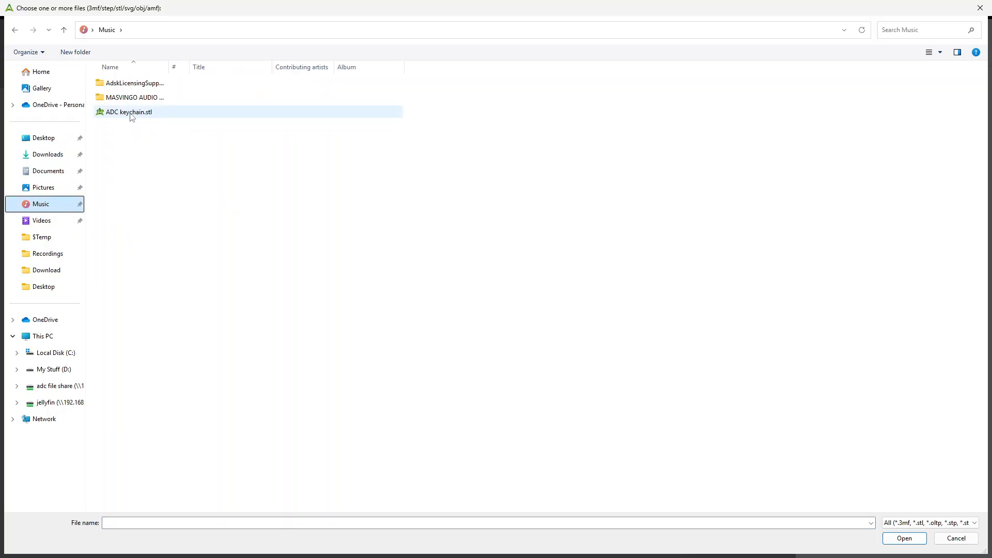
pyautogui.doubleClick(138, 112)
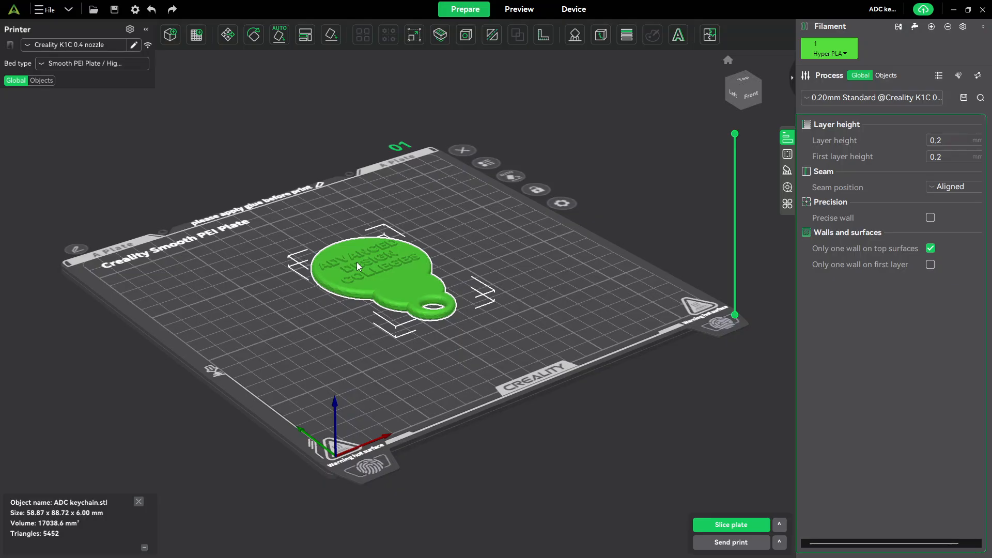
# - Deselect the keychain, select it again, and clear the selection
pyautogui.click(591, 240)
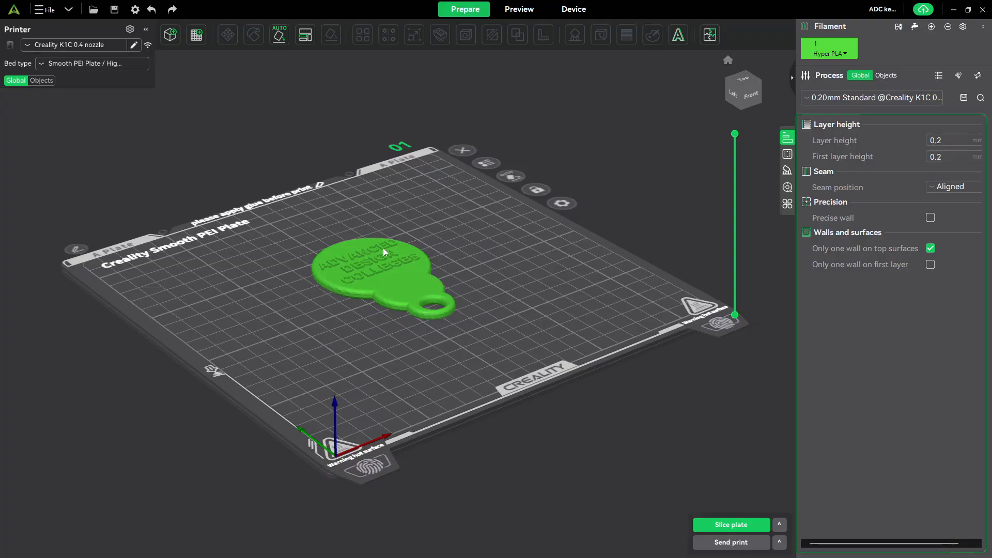
pyautogui.click(389, 270)
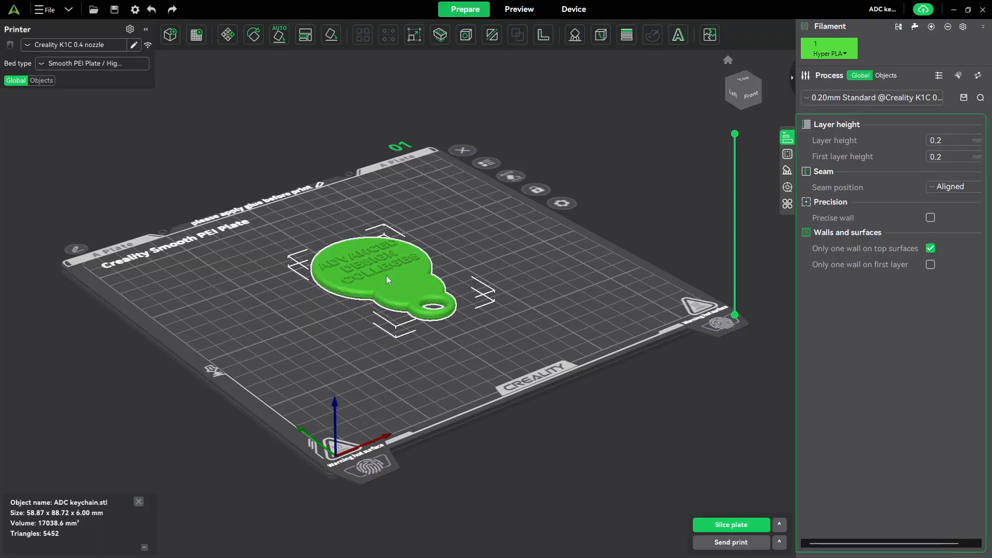
pyautogui.click(261, 119)
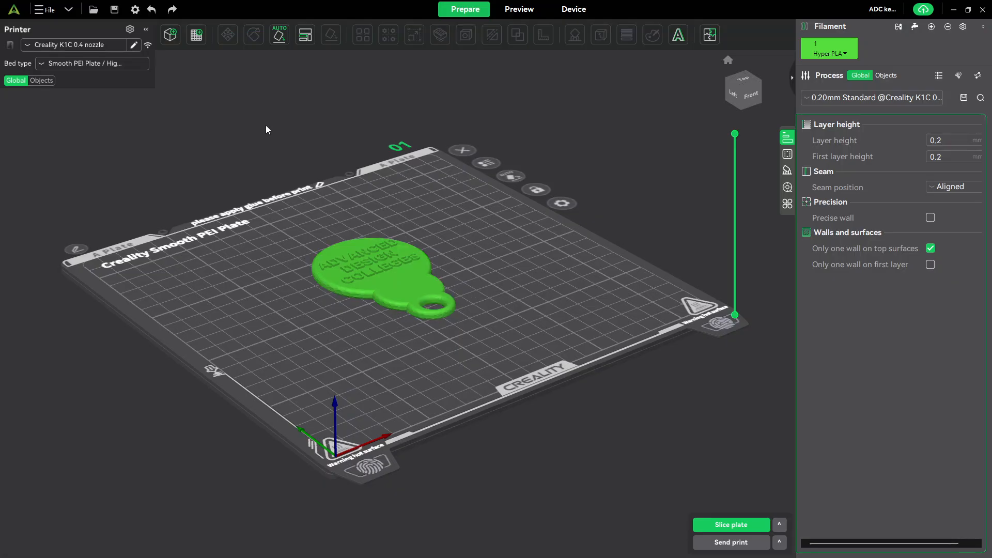
# - Rotate the keychain freehand by about 35° around the X axis
pyautogui.click(362, 267)
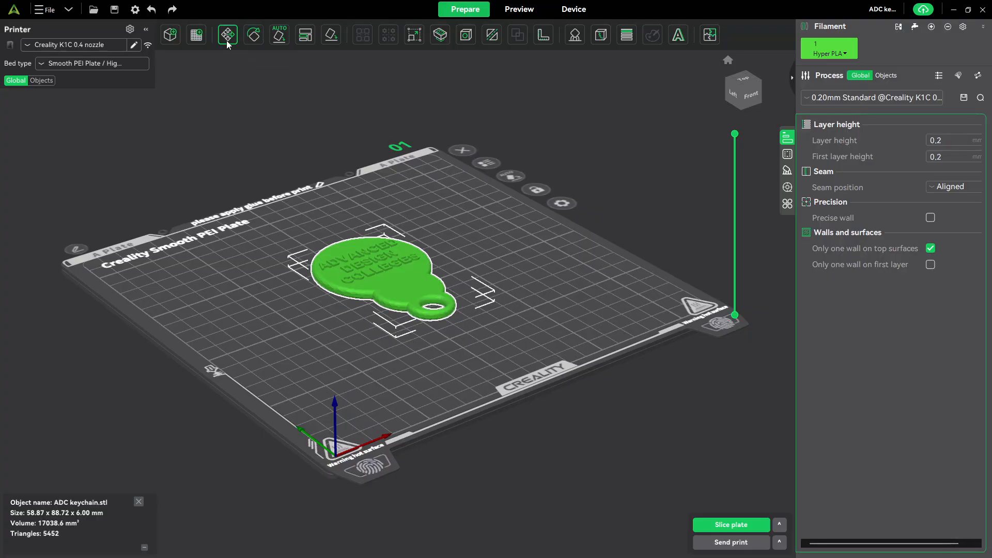
pyautogui.click(254, 35)
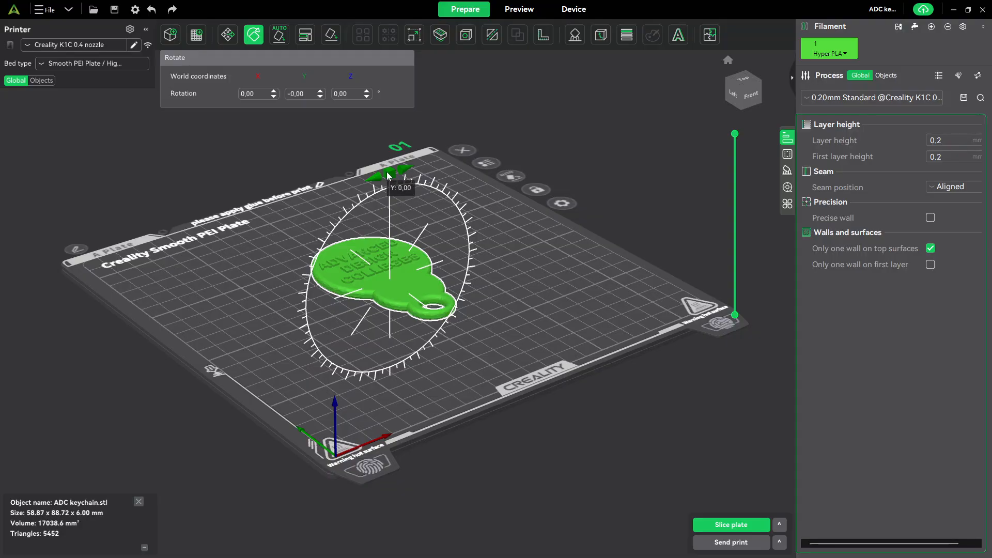
pyautogui.moveTo(463, 310); pyautogui.dragTo(436, 356)
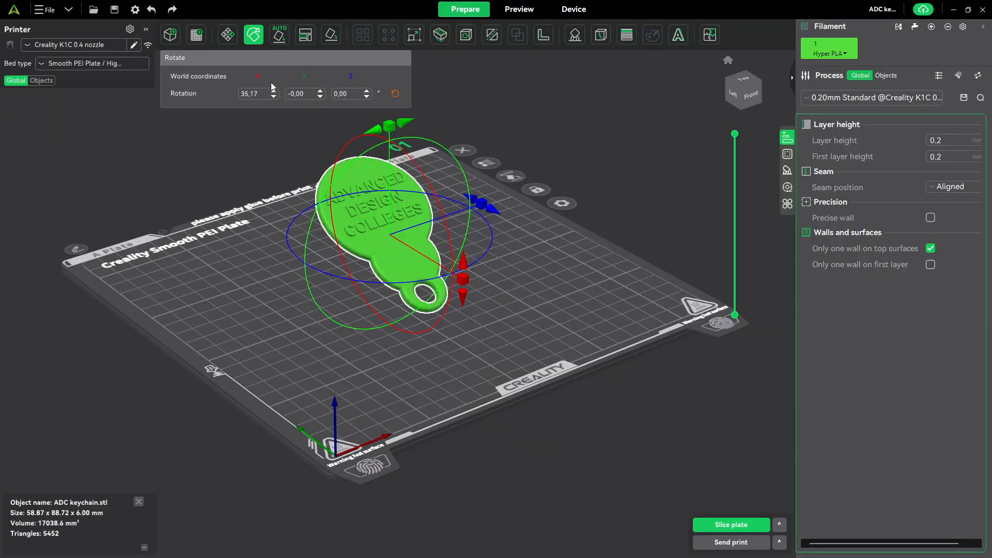
# - Set the keychain's X rotation to exactly 90° so it stands upright, and deselect it
pyautogui.click(263, 97)
pyautogui.press('BackSpace')
pyautogui.press('BackSpace')
pyautogui.press('BackSpace')
pyautogui.press('BackSpace')
pyautogui.press('BackSpace')
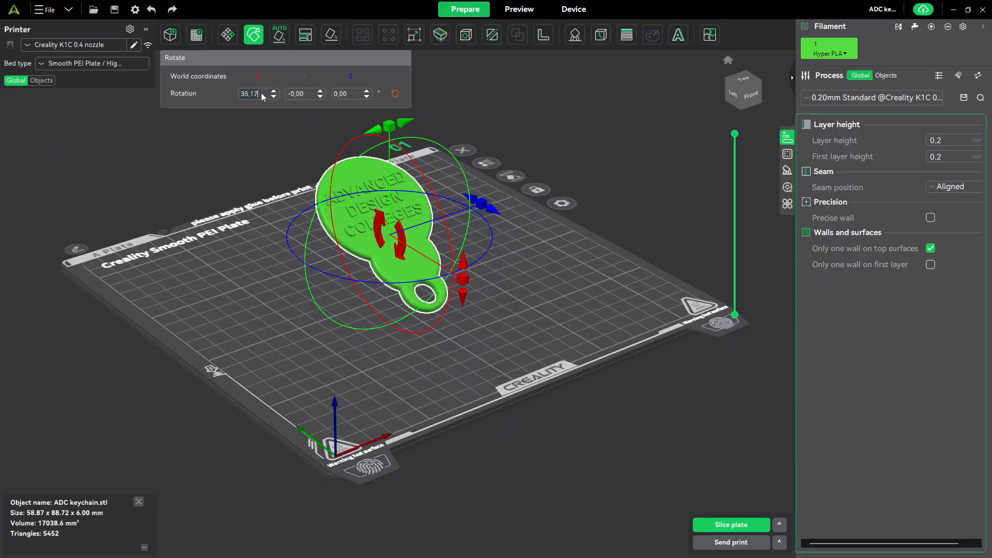
pyautogui.write('90')
pyautogui.press('Return')
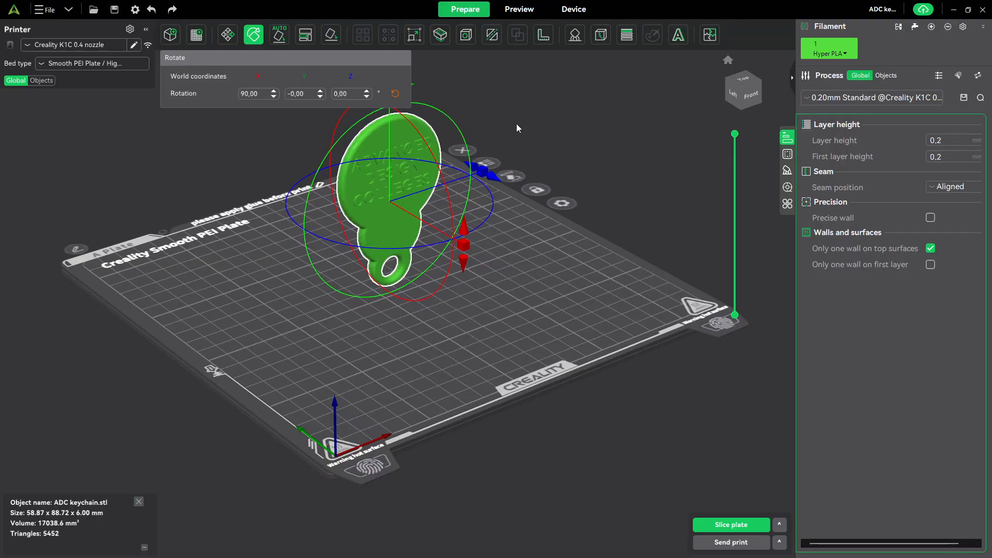
pyautogui.click(493, 108)
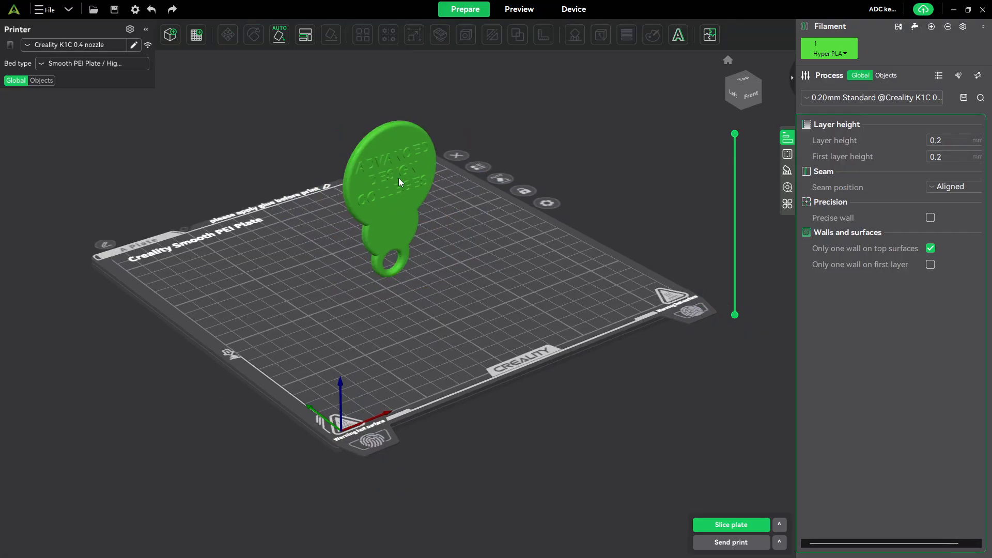
# - Inspect the upright keychain from several sides, including where its ring end meets the build plate
pyautogui.scroll(5, 399, 180)
pyautogui.scroll(-3, 402, 207)
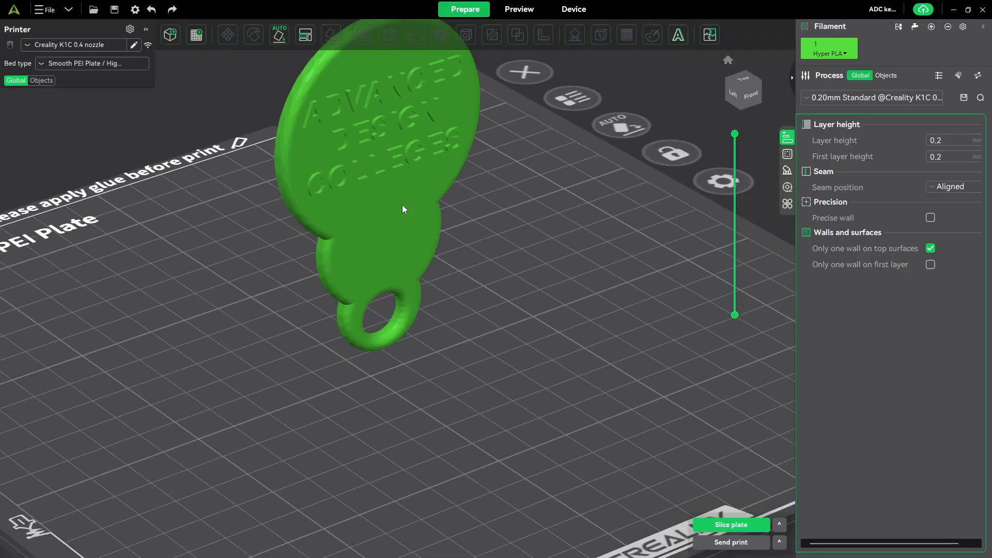
pyautogui.moveTo(418, 286); pyautogui.dragTo(379, 308)
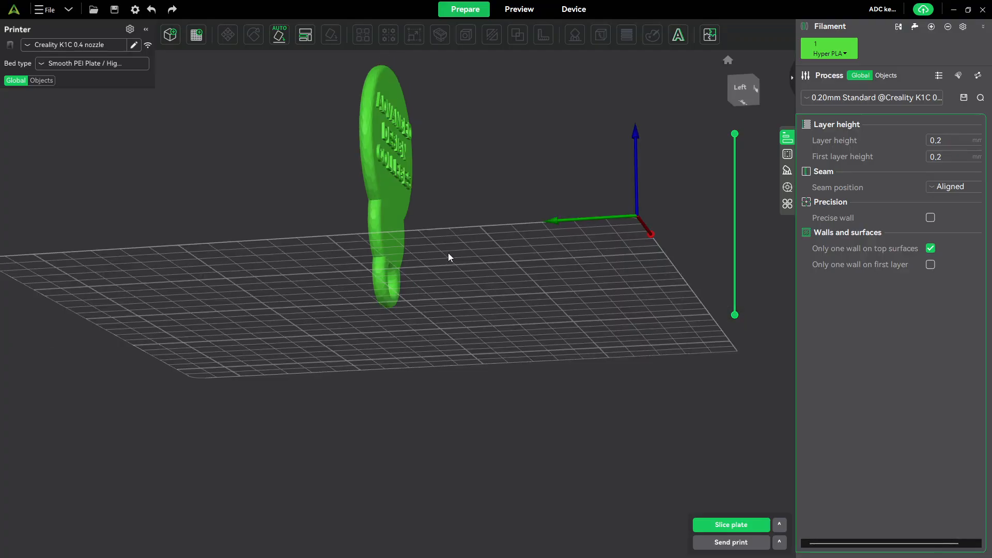
pyautogui.moveTo(448, 253); pyautogui.dragTo(430, 265)
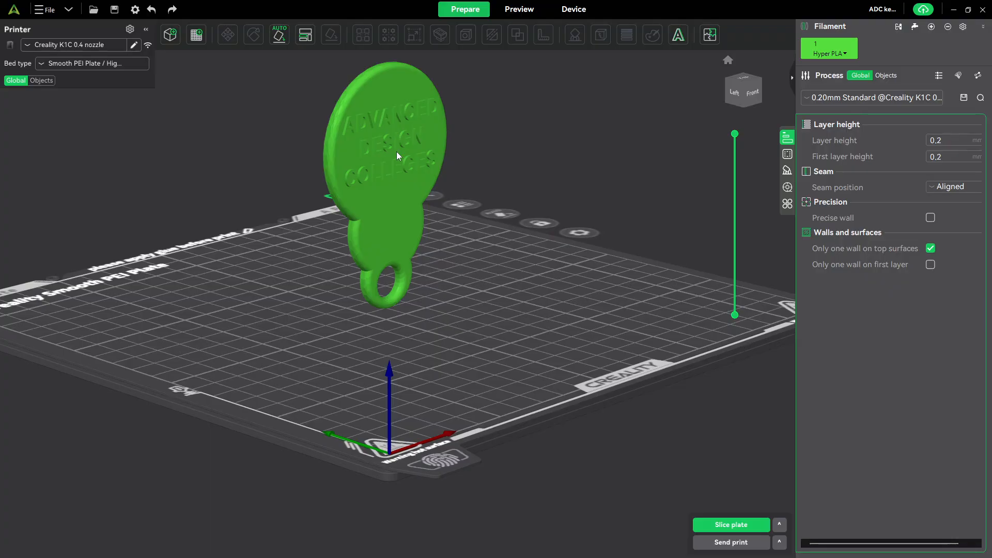
pyautogui.scroll(-5, 395, 151)
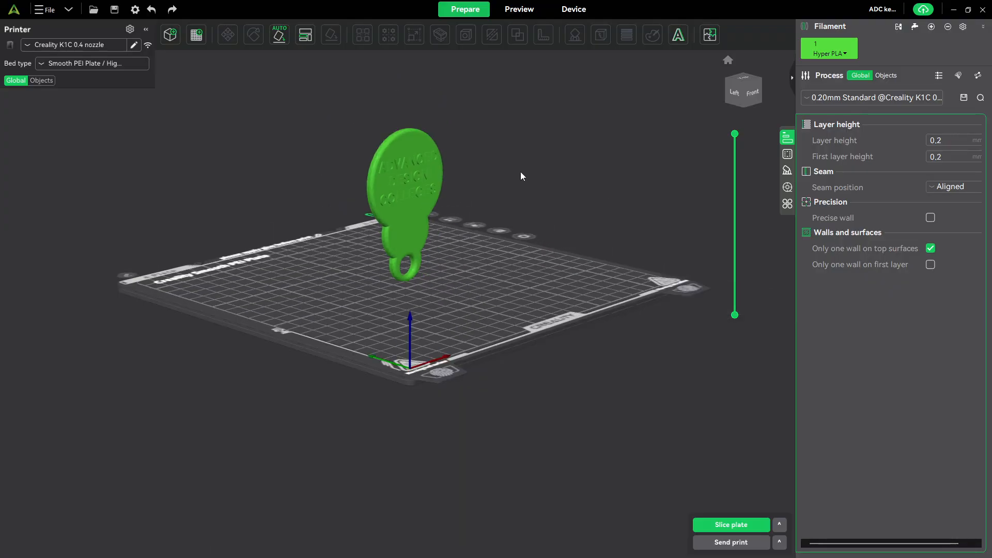
pyautogui.moveTo(519, 171); pyautogui.dragTo(526, 243, button='middle')
pyautogui.moveTo(442, 225); pyautogui.dragTo(529, 253, button='middle')
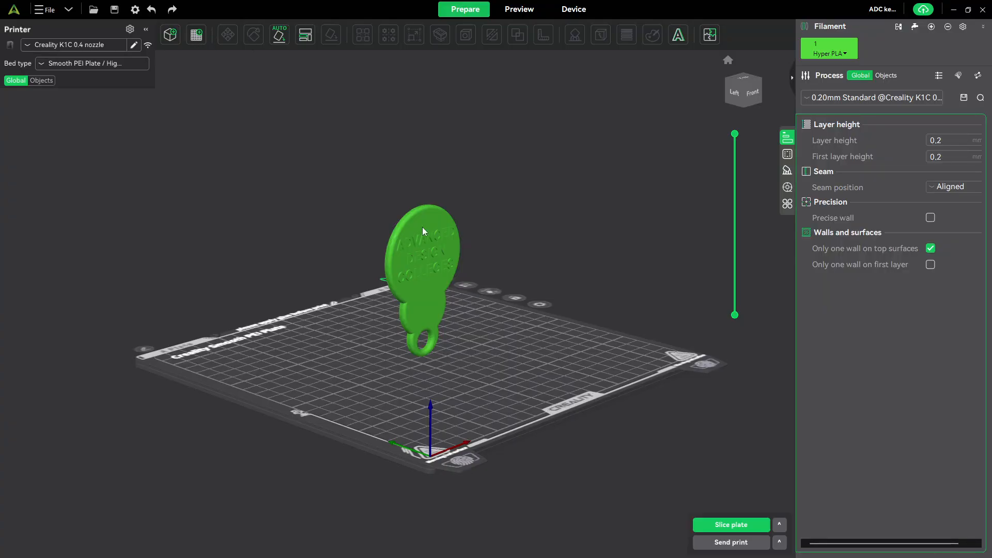
# - Try repeatedly to lift the upright keychain off the build plate along the Z axis with the Move tool
pyautogui.click(426, 240)
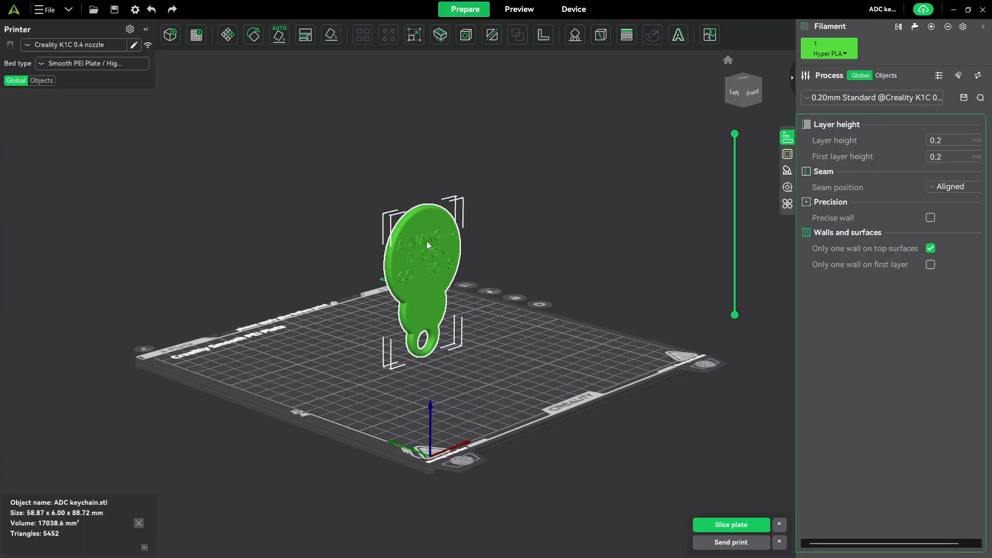
pyautogui.click(228, 34)
pyautogui.moveTo(424, 191); pyautogui.dragTo(427, 84)
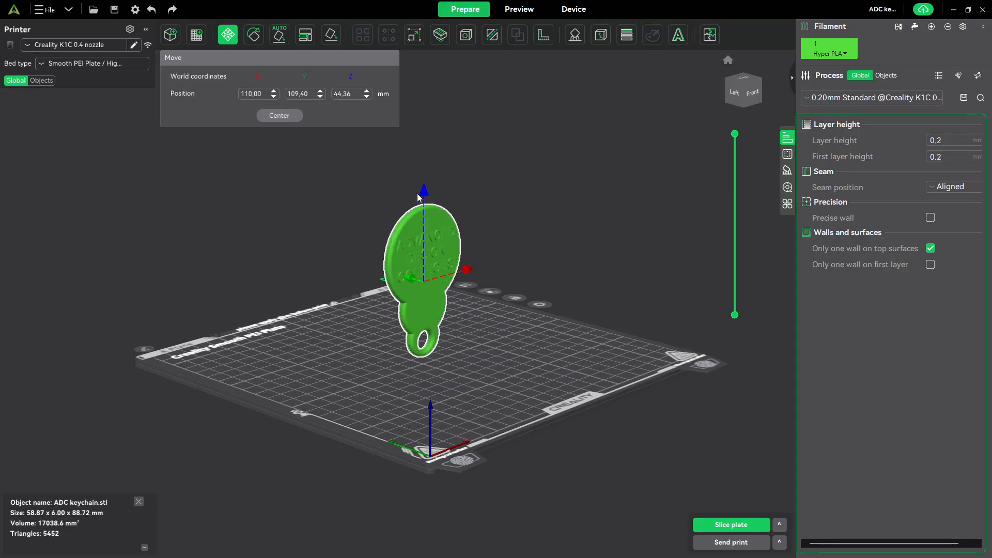
pyautogui.moveTo(426, 185); pyautogui.dragTo(427, 65)
pyautogui.moveTo(425, 196); pyautogui.dragTo(437, 95)
pyautogui.moveTo(427, 195); pyautogui.dragTo(450, 91)
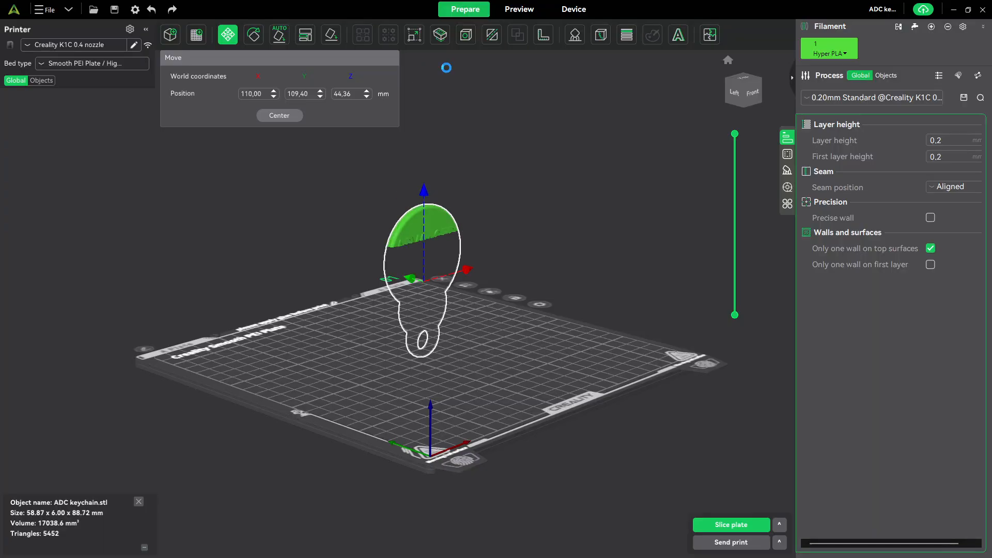
pyautogui.moveTo(422, 196); pyautogui.dragTo(437, 69)
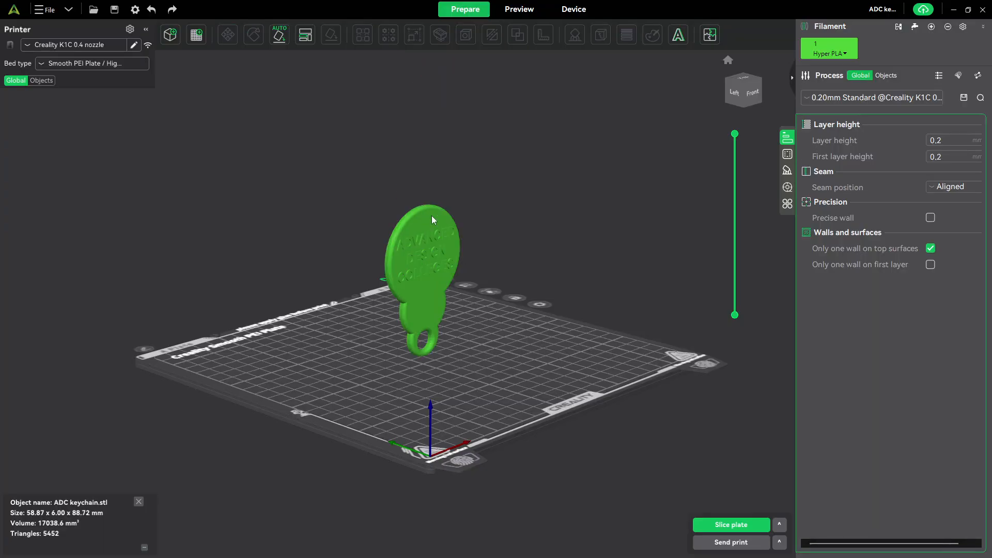
# - Lay the upright keychain flat on its lettered side by choosing the smooth facet between the lettering and the ring as its base
pyautogui.click(432, 237)
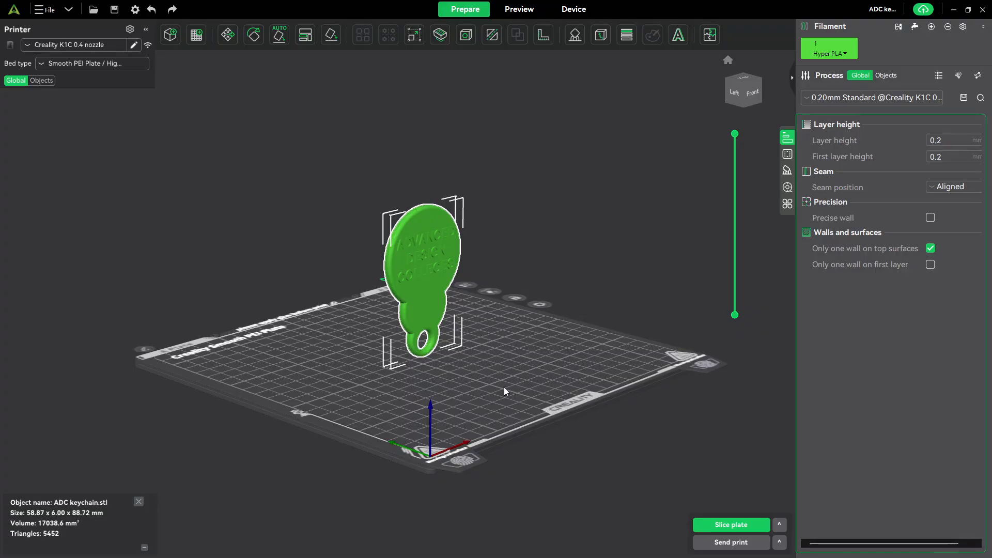
pyautogui.click(545, 218)
pyautogui.moveTo(544, 219)
pyautogui.mouseDown()
pyautogui.moveTo(536, 256)
pyautogui.moveTo(532, 215)
pyautogui.moveTo(544, 222)
pyautogui.moveTo(528, 224)
pyautogui.mouseUp()
pyautogui.click(420, 250)
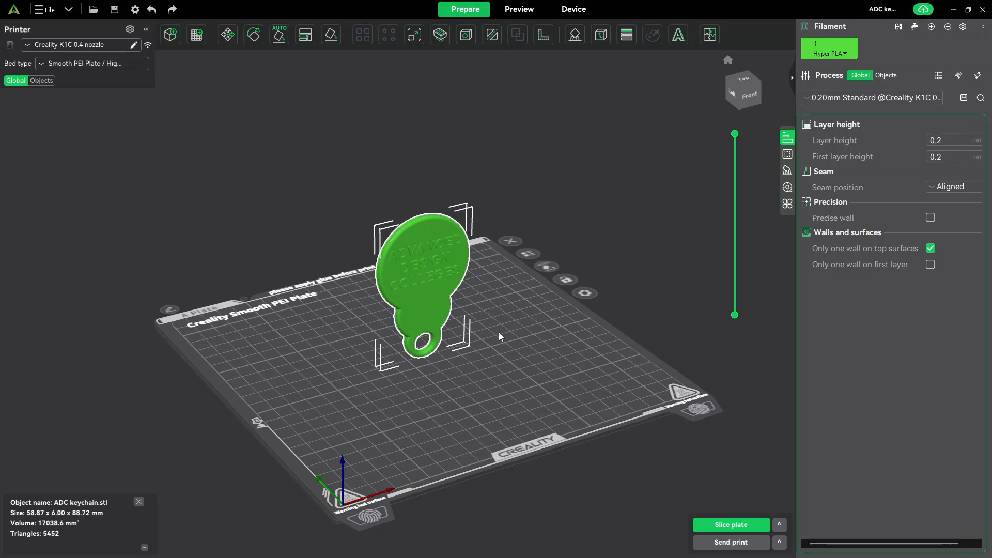
pyautogui.moveTo(464, 371); pyautogui.dragTo(509, 376)
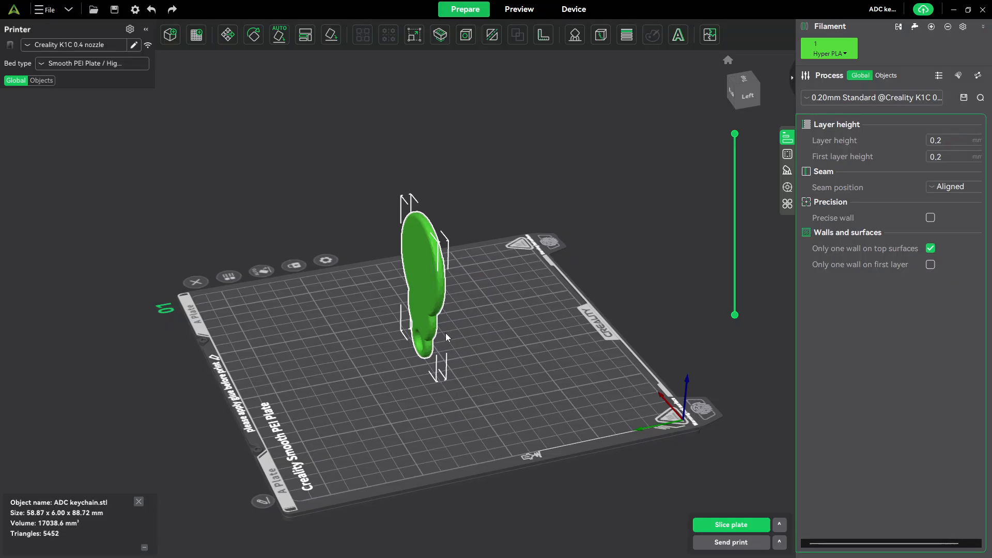
pyautogui.click(331, 35)
pyautogui.moveTo(475, 228); pyautogui.dragTo(429, 258)
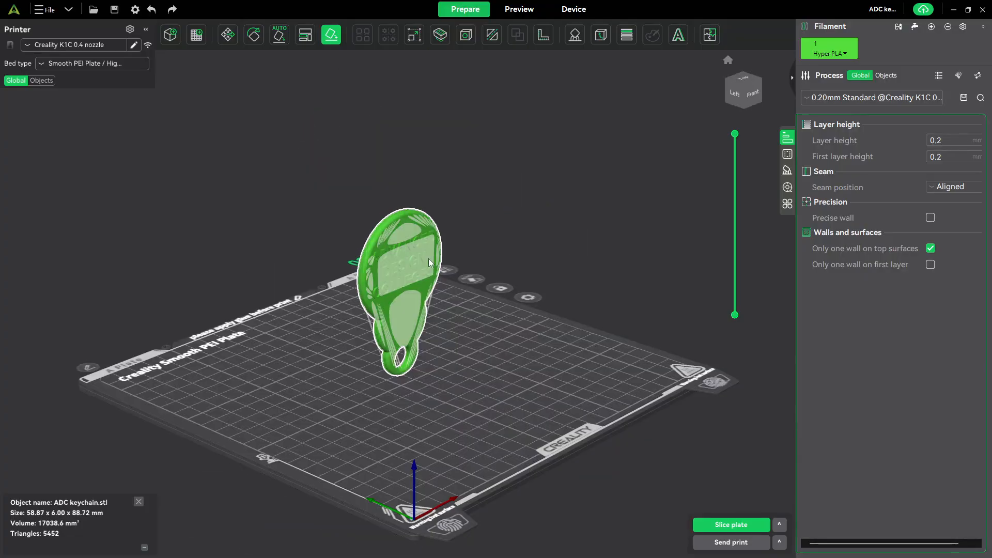
pyautogui.click(409, 316)
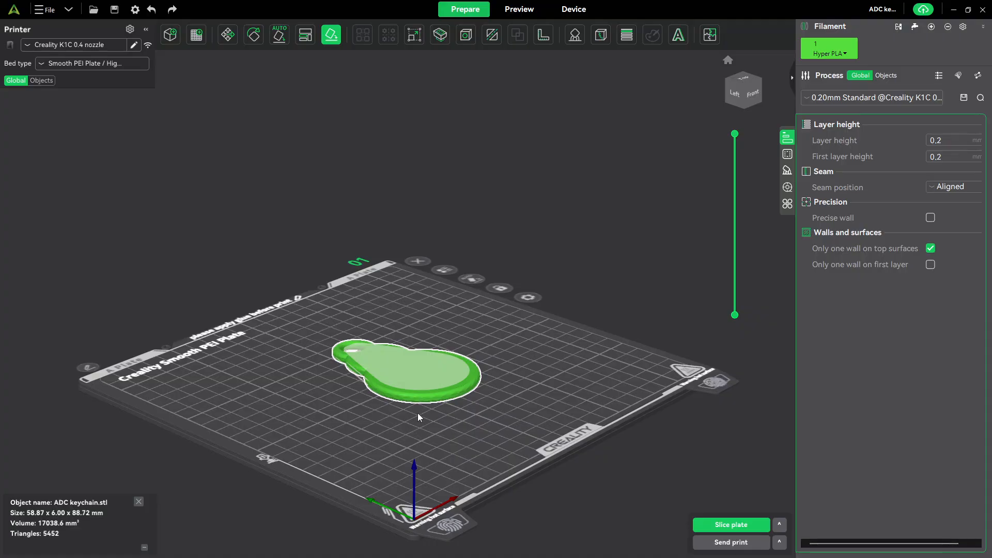
# - Flip the keychain onto its plain back face so the lettering points up
pyautogui.scroll(4, 399, 410)
pyautogui.moveTo(402, 418); pyautogui.dragTo(439, 388)
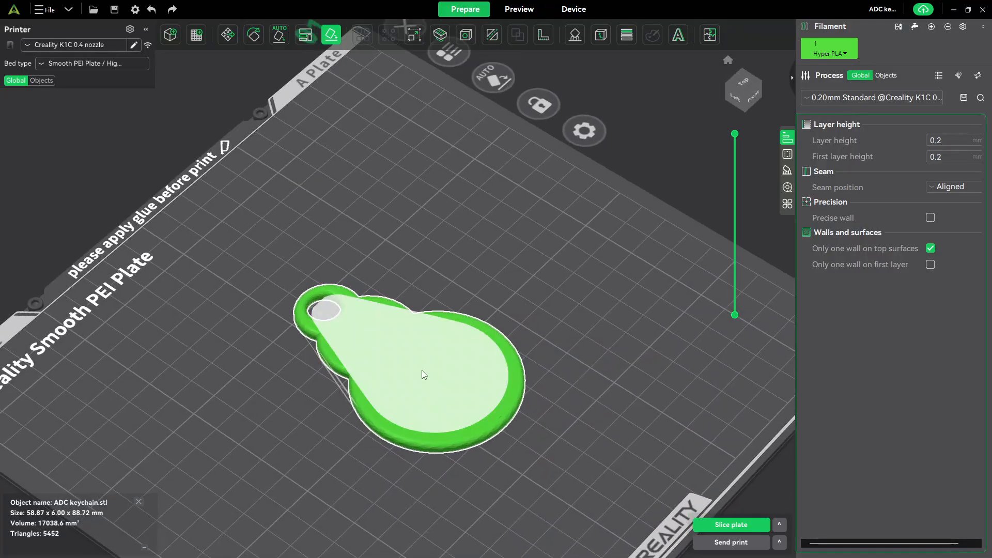
pyautogui.click(422, 370)
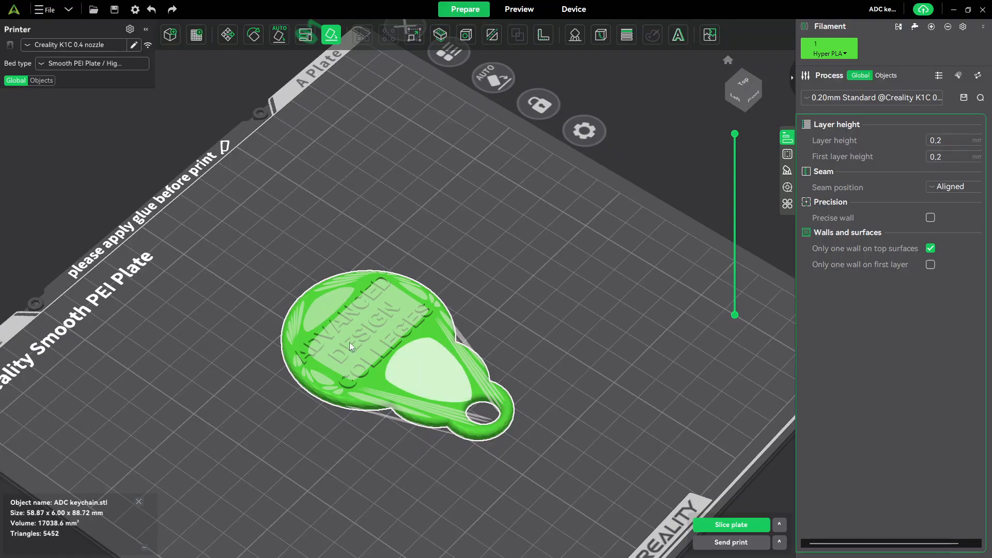
# - Stand the keychain on edge using one of the narrow facets along its side as the base
pyautogui.scroll(-2, 401, 421)
pyautogui.scroll(2, 401, 417)
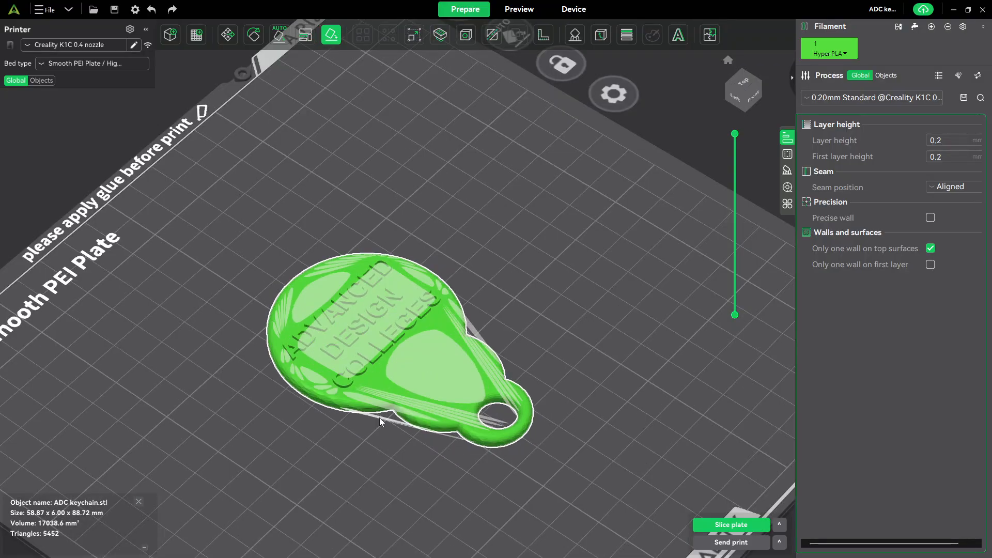
pyautogui.scroll(4, 379, 417)
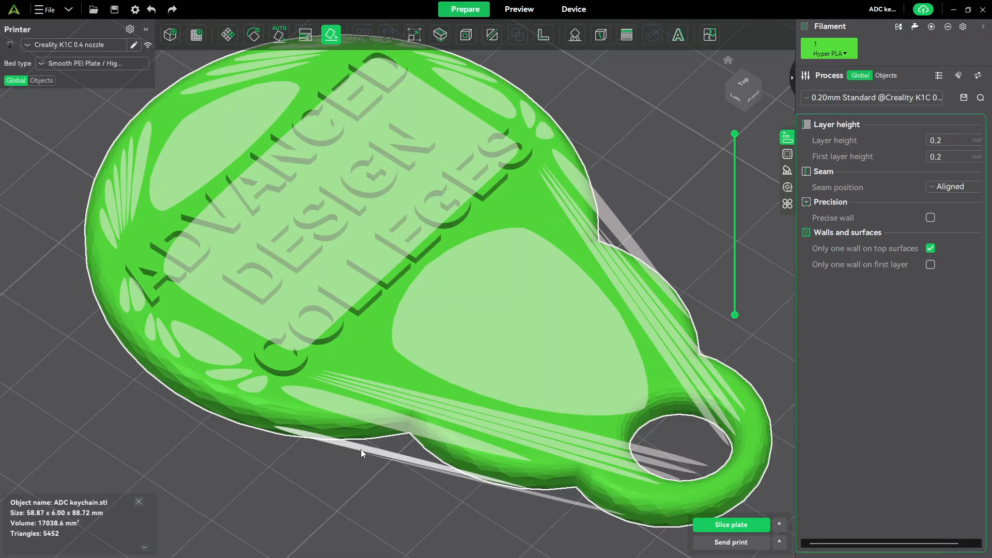
pyautogui.scroll(3, 411, 379)
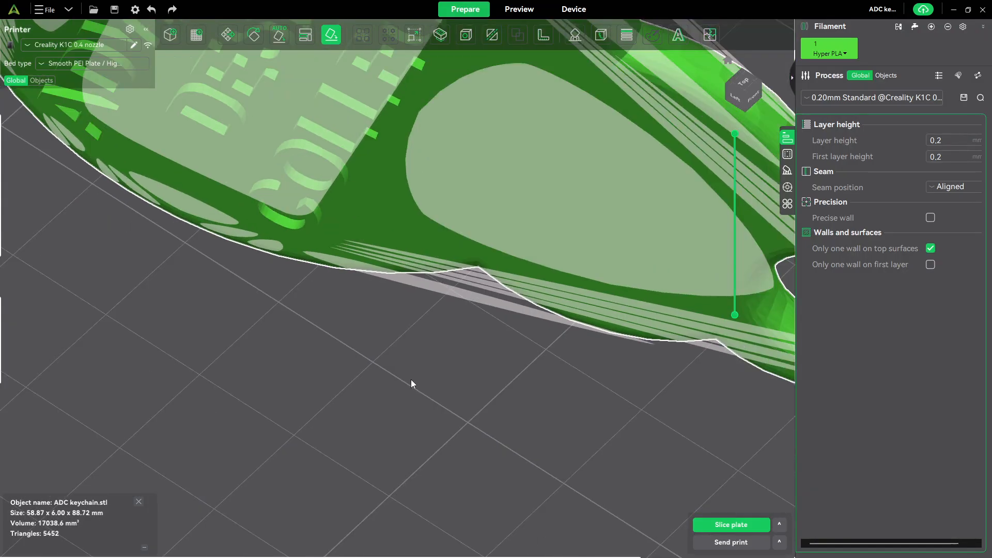
pyautogui.scroll(-5, 411, 380)
pyautogui.moveTo(445, 360); pyautogui.dragTo(420, 333)
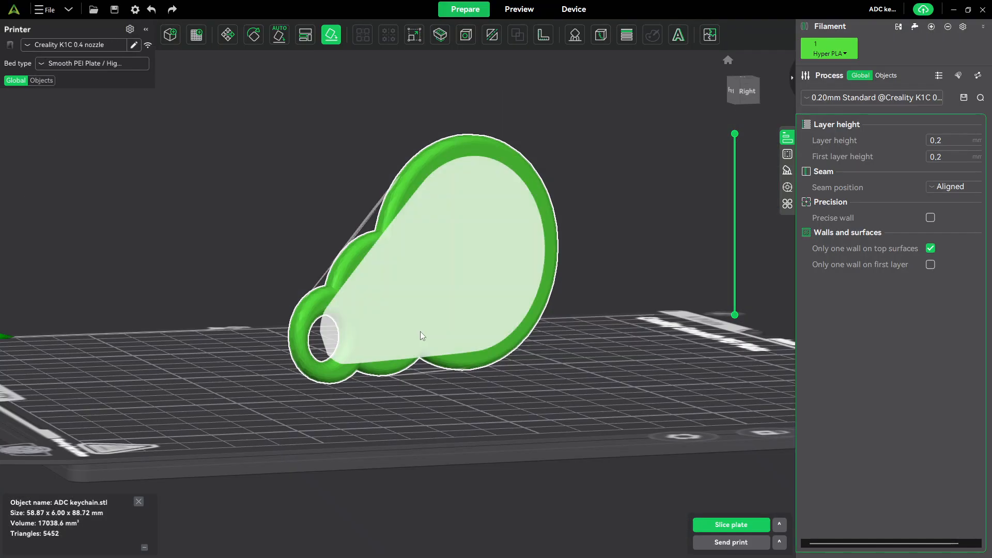
# - Lay the keychain flat on its plain back face again and deselect it
pyautogui.click(450, 247)
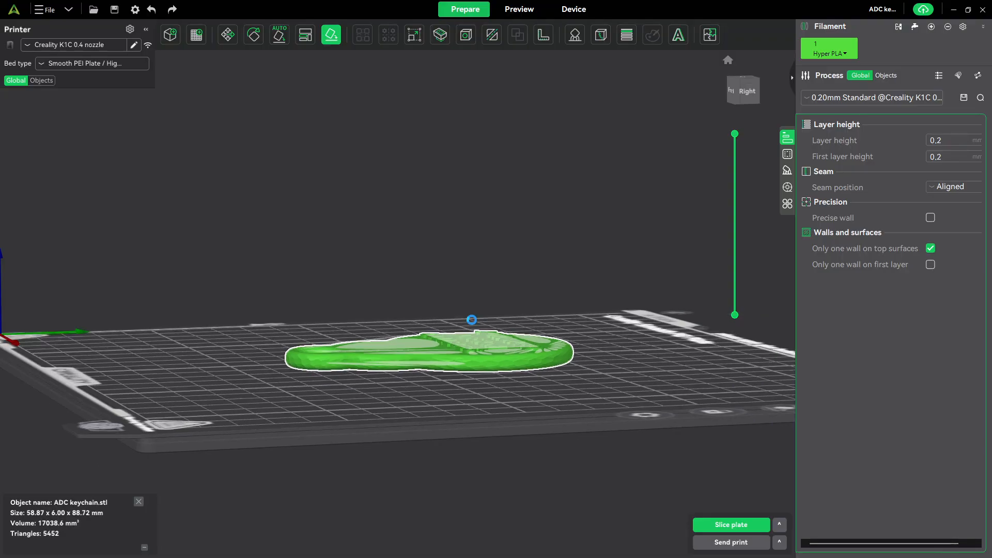
pyautogui.moveTo(472, 323); pyautogui.dragTo(534, 227)
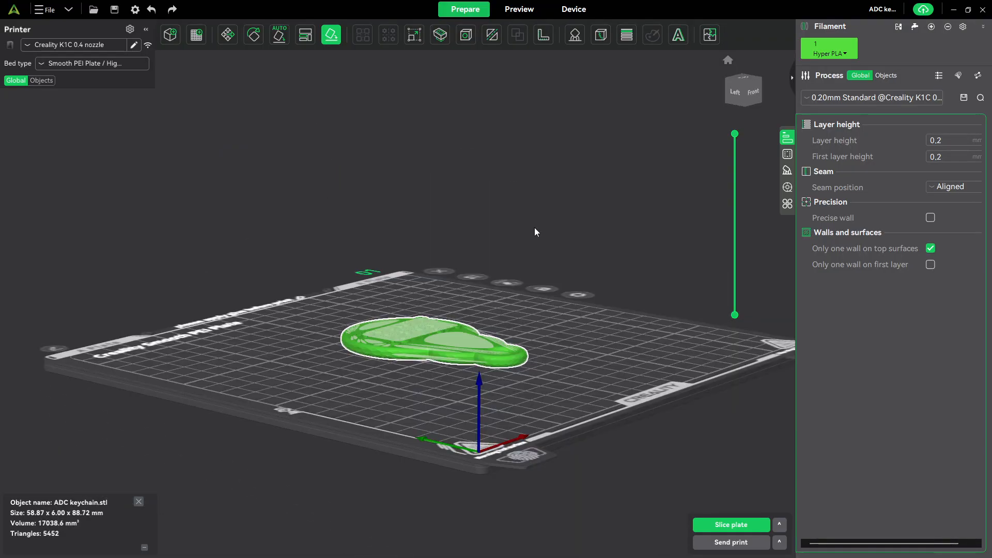
pyautogui.click(553, 200)
pyautogui.scroll(-2, 479, 311)
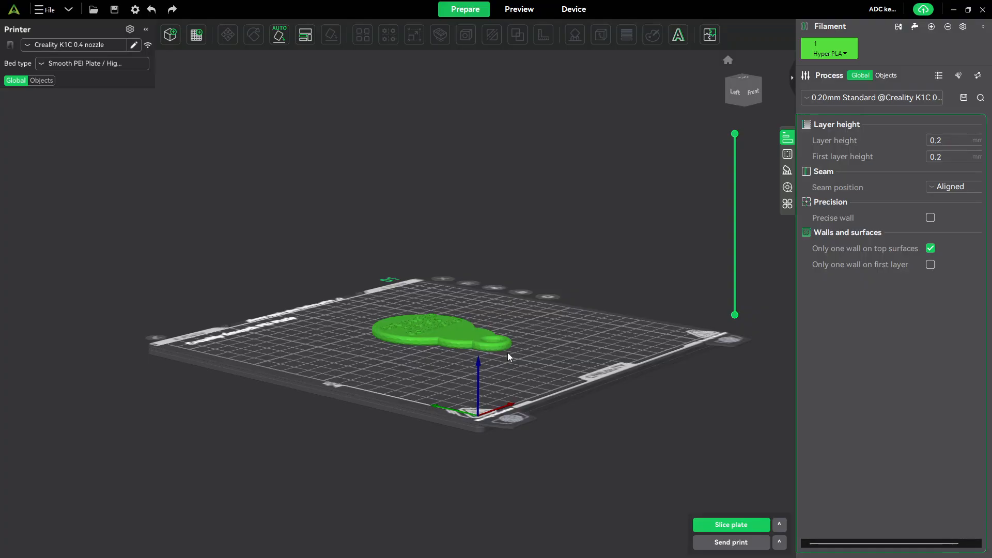
pyautogui.moveTo(441, 359); pyautogui.dragTo(519, 375)
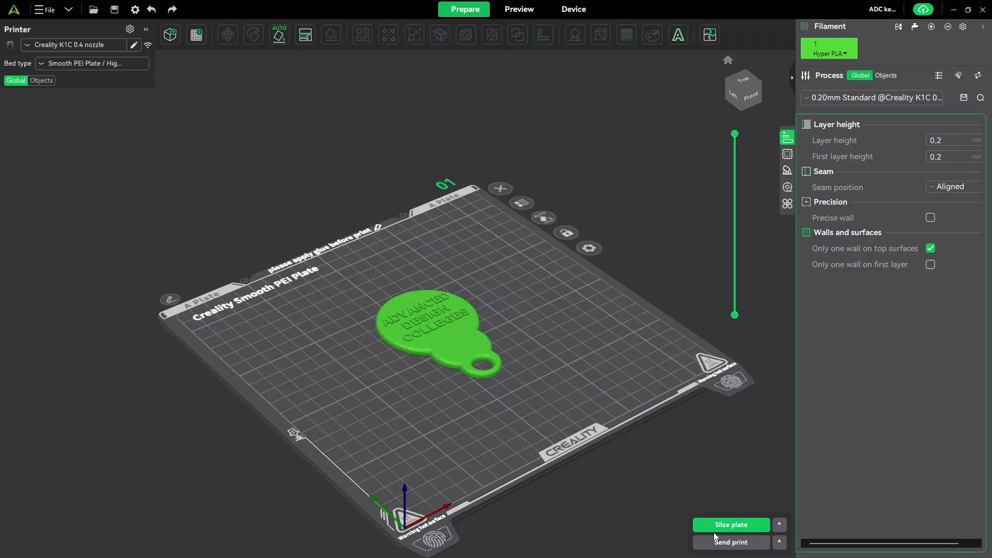
# - Slice the plate with Lite Mode enabled for the slicing preview
pyautogui.click(735, 529)
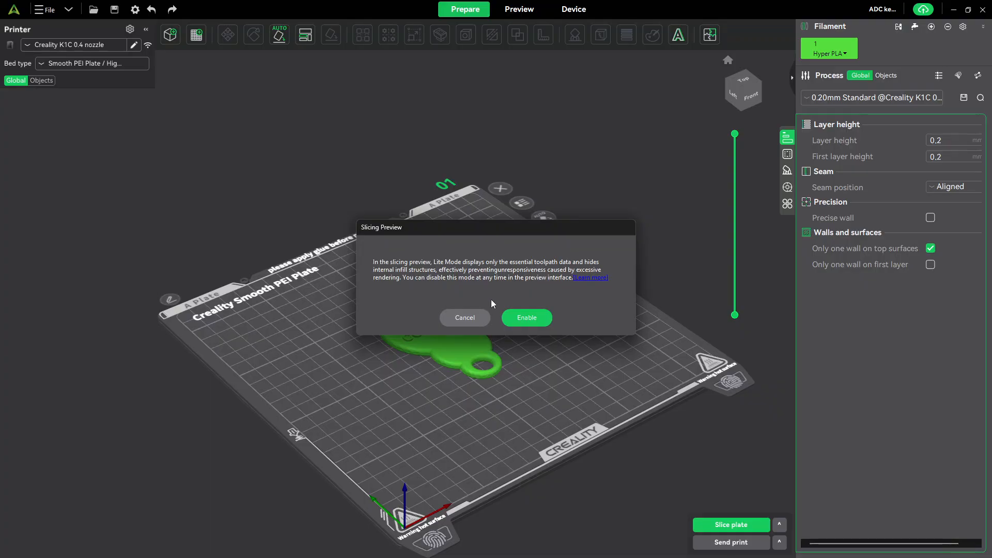
pyautogui.click(528, 319)
pyautogui.click(726, 523)
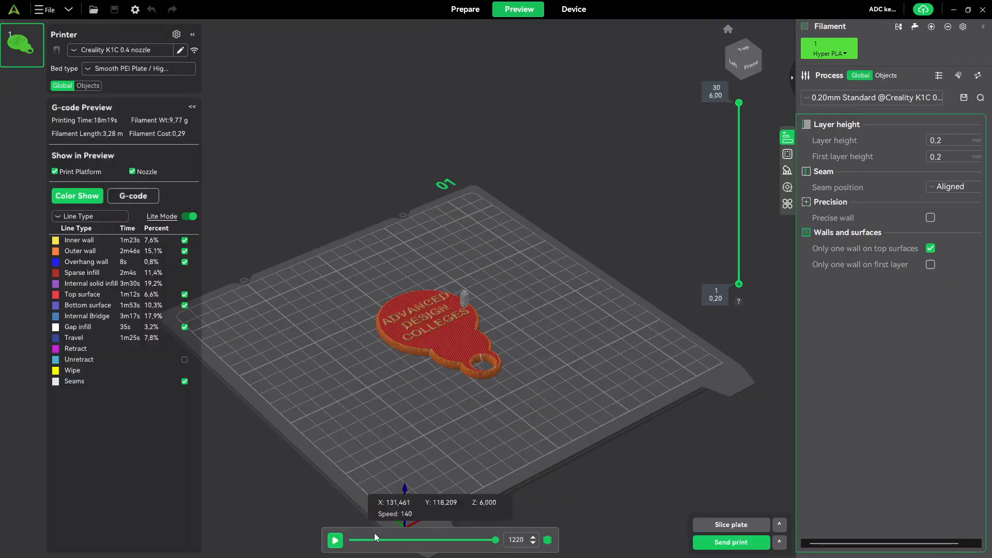
# - Compare the prepared model with its sliced preview, and lower the visible top layer to 21 and on to 10 to examine the inside
pyautogui.click(460, 12)
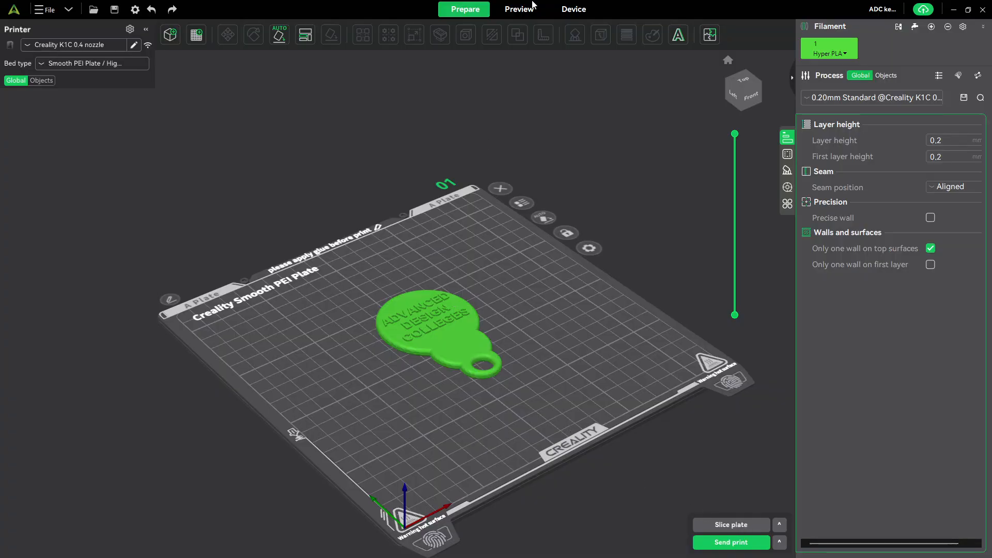
pyautogui.click(517, 9)
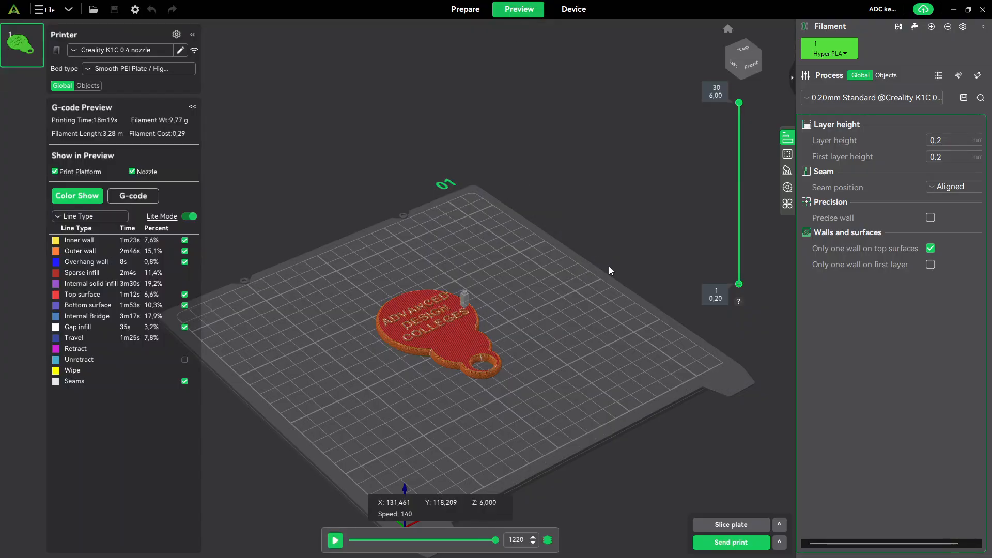
pyautogui.moveTo(739, 104); pyautogui.dragTo(734, 158)
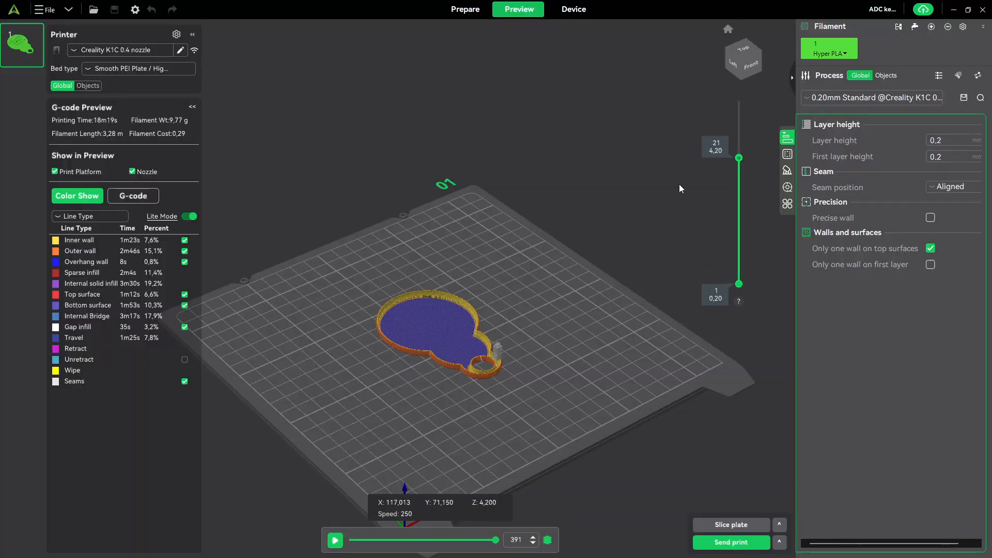
pyautogui.scroll(5, 680, 184)
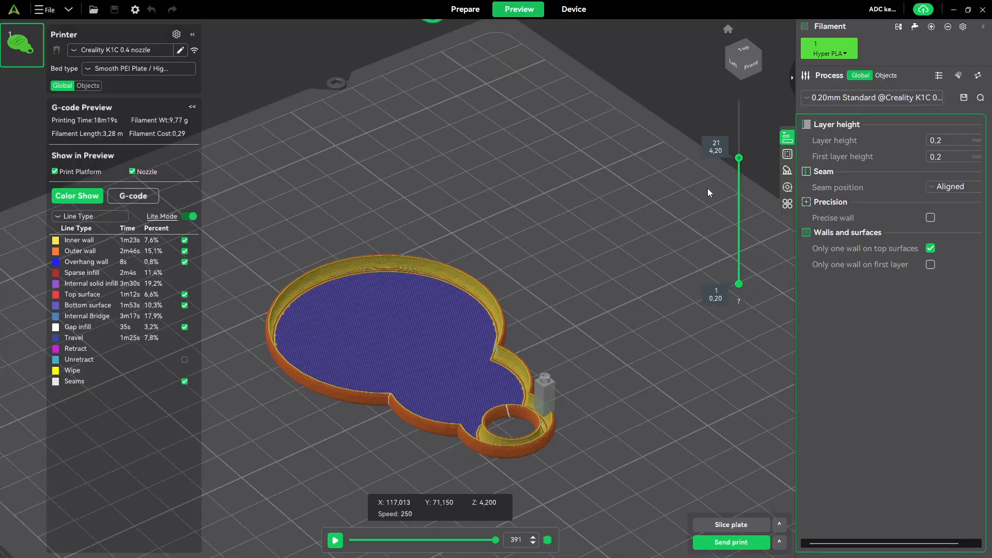
pyautogui.moveTo(739, 158); pyautogui.dragTo(733, 227)
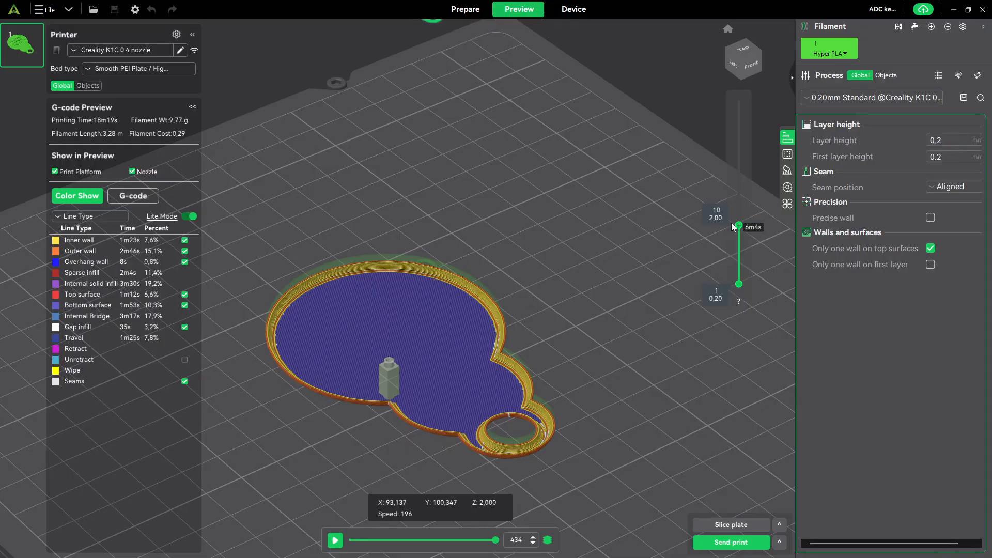
pyautogui.scroll(1, 732, 223)
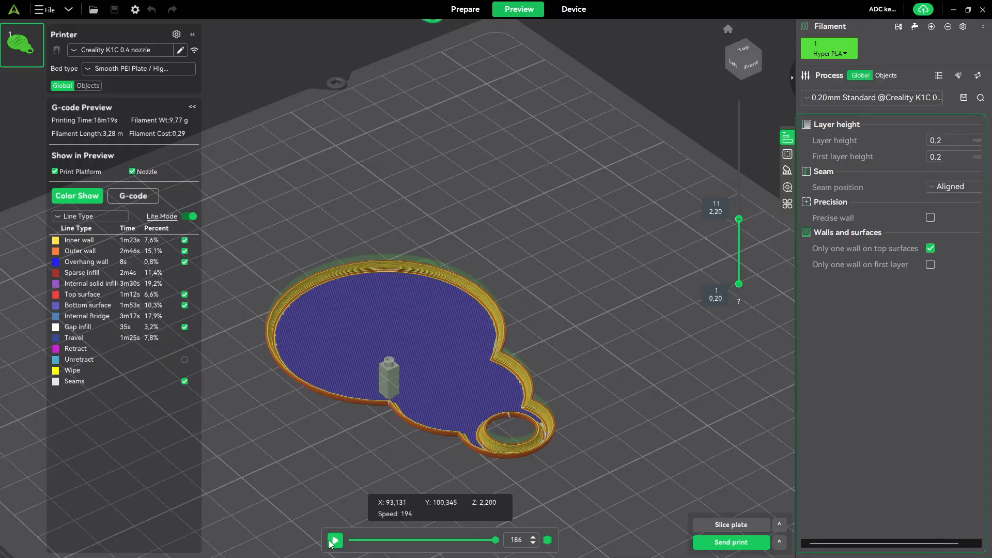
# - Play the nozzle simulation up to layer 12, pause it, and advance the toolpath to the end of that layer
pyautogui.click(334, 540)
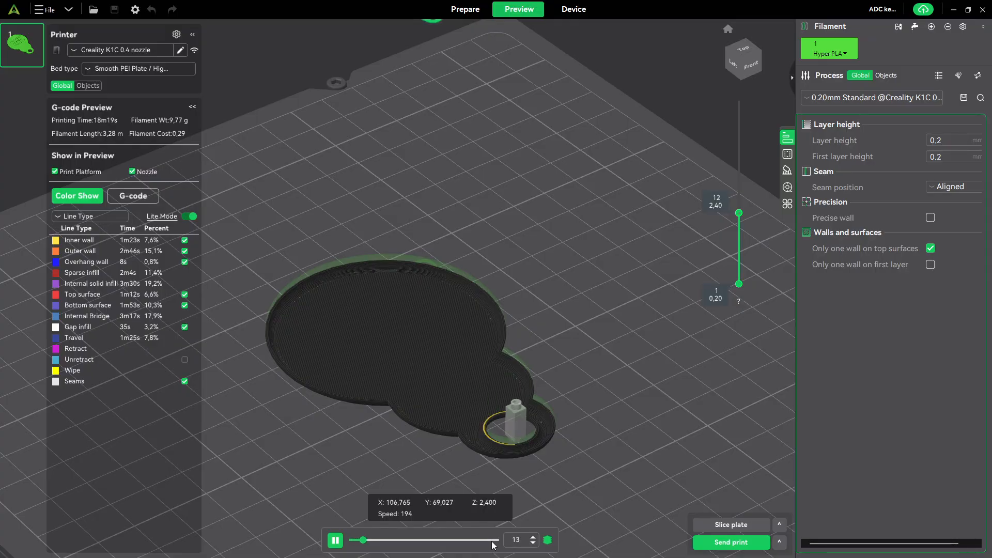
pyautogui.click(484, 540)
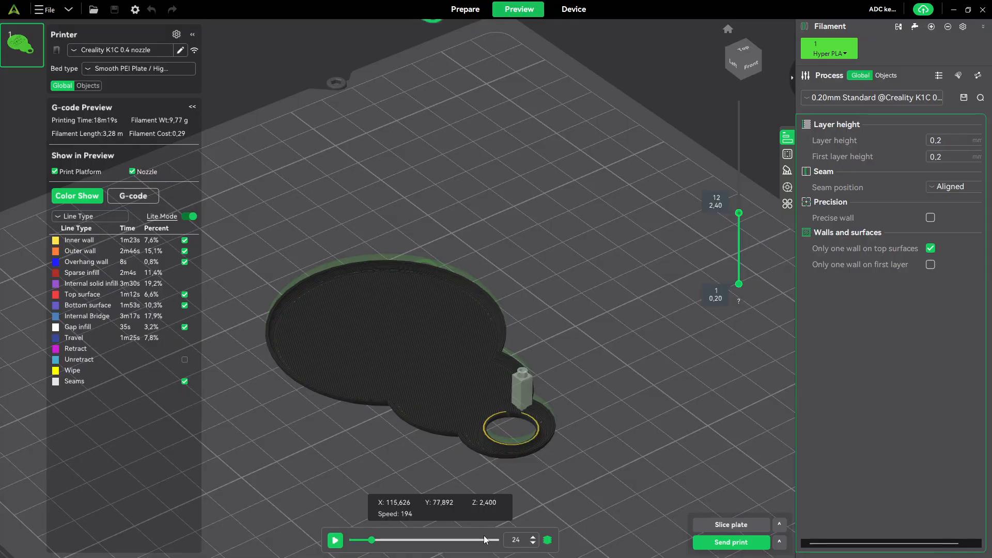
pyautogui.click(461, 543)
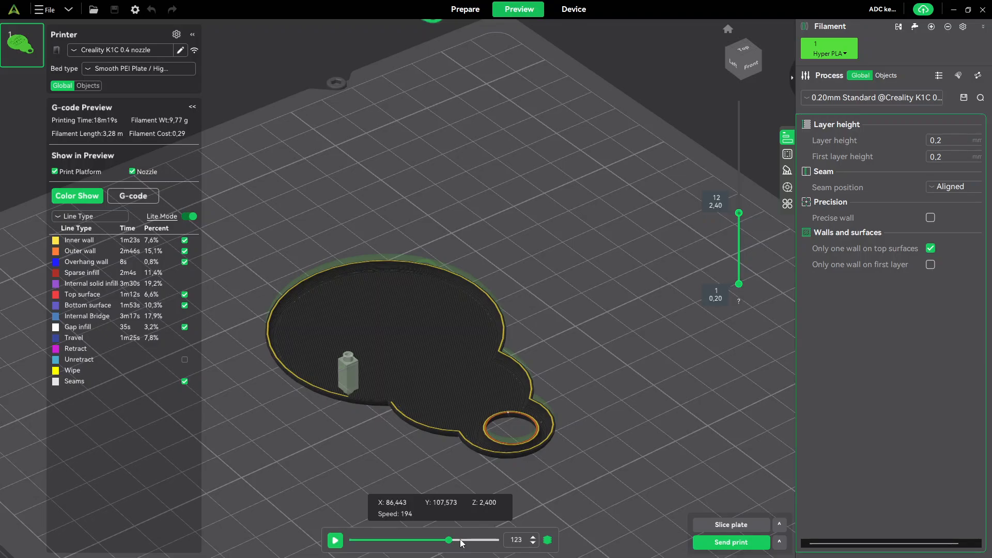
pyautogui.click(461, 543)
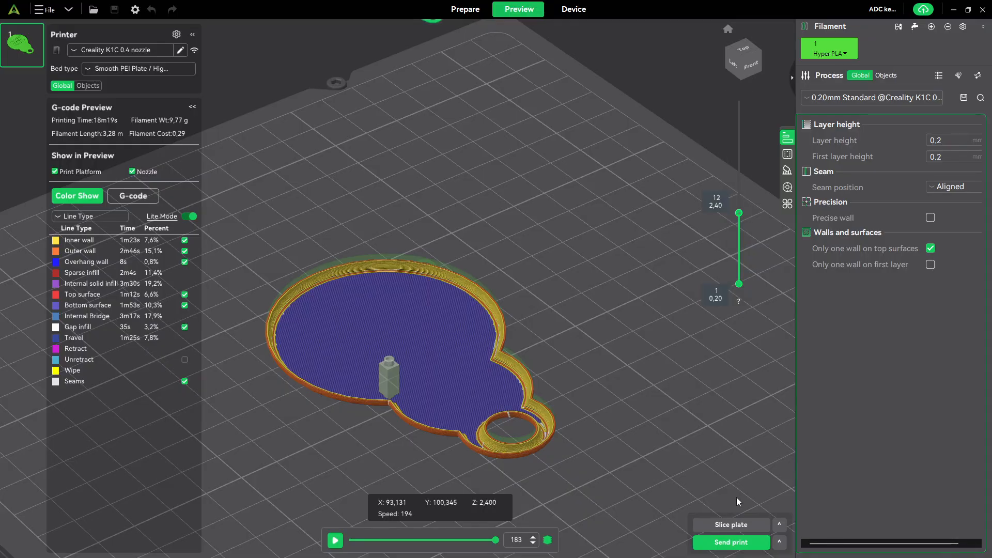
# - Review the Strength process settings for walls, shells and infill, and return to the sliced preview at layer 12
pyautogui.click(465, 9)
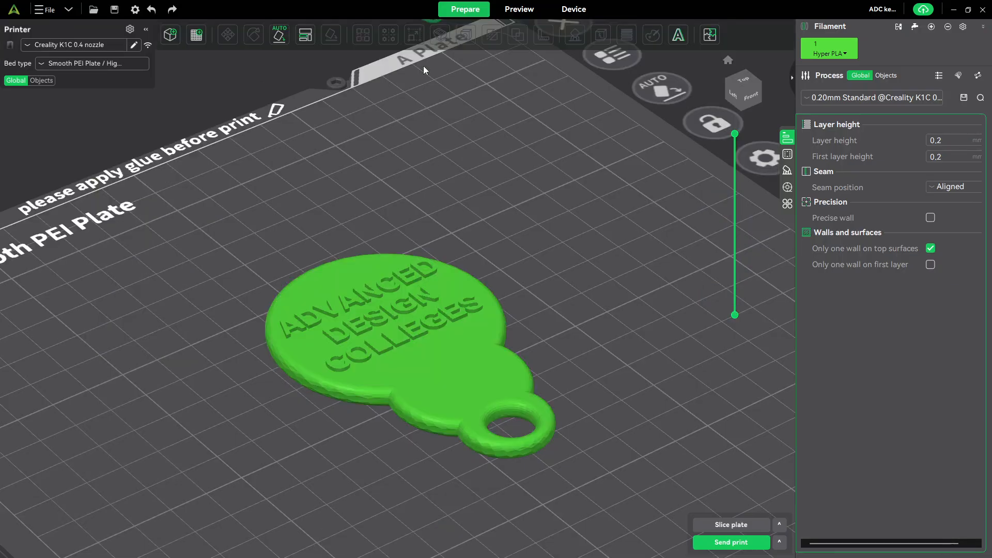
pyautogui.click(789, 155)
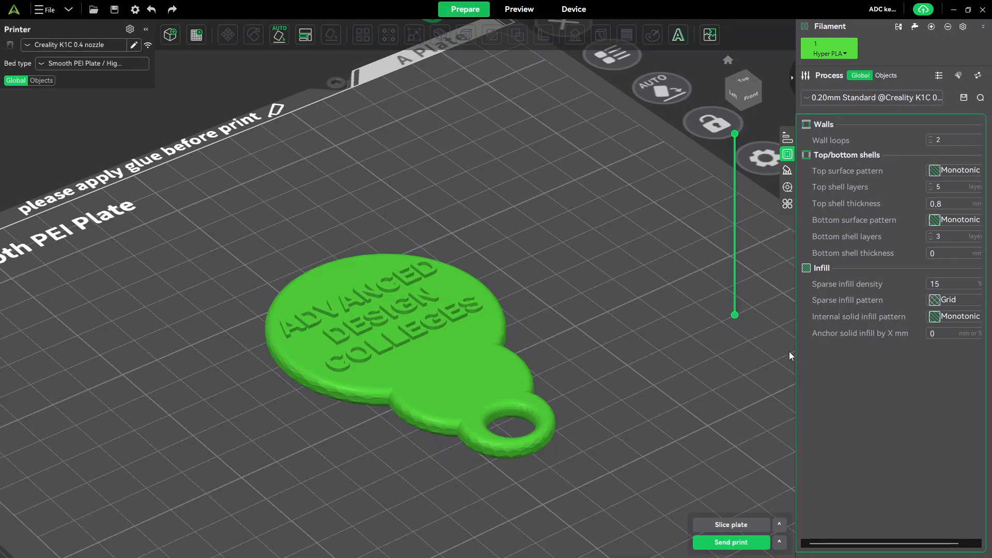
pyautogui.click(532, 10)
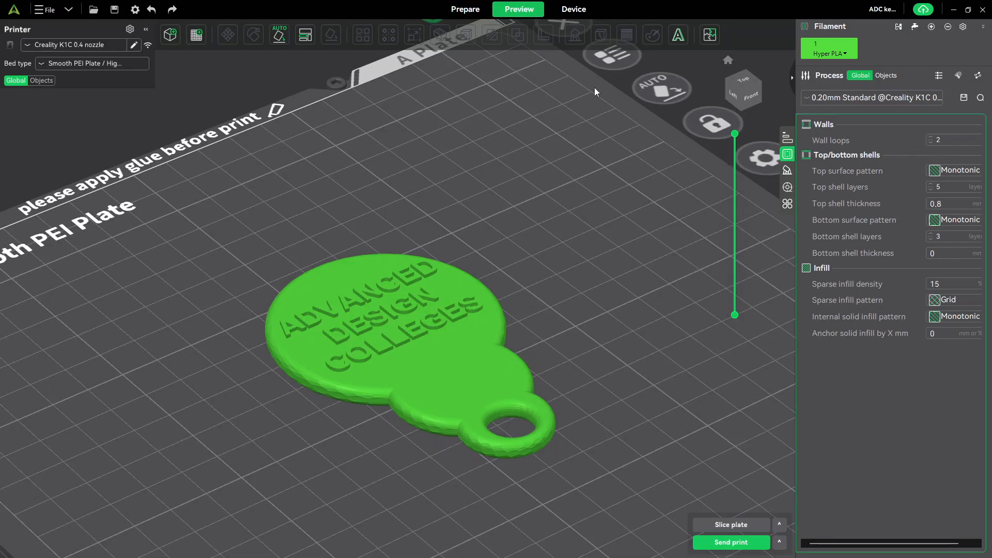
pyautogui.moveTo(740, 212)
pyautogui.mouseDown()
pyautogui.moveTo(739, 121)
pyautogui.moveTo(736, 274)
pyautogui.moveTo(739, 213)
pyautogui.mouseUp()
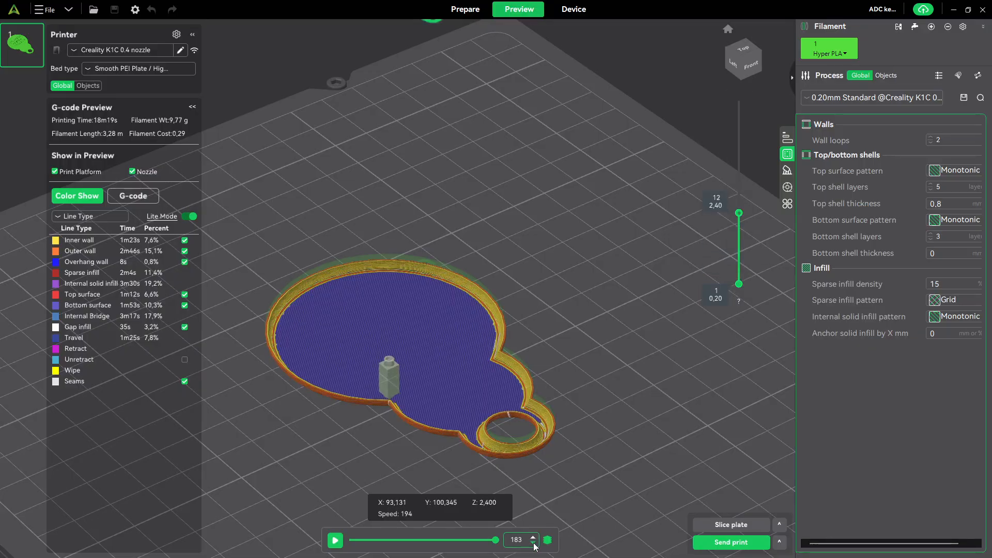
# - Isolate the current layer, move through the individual layers of the sliced keychain, and restore the display of all layers
pyautogui.click(547, 539)
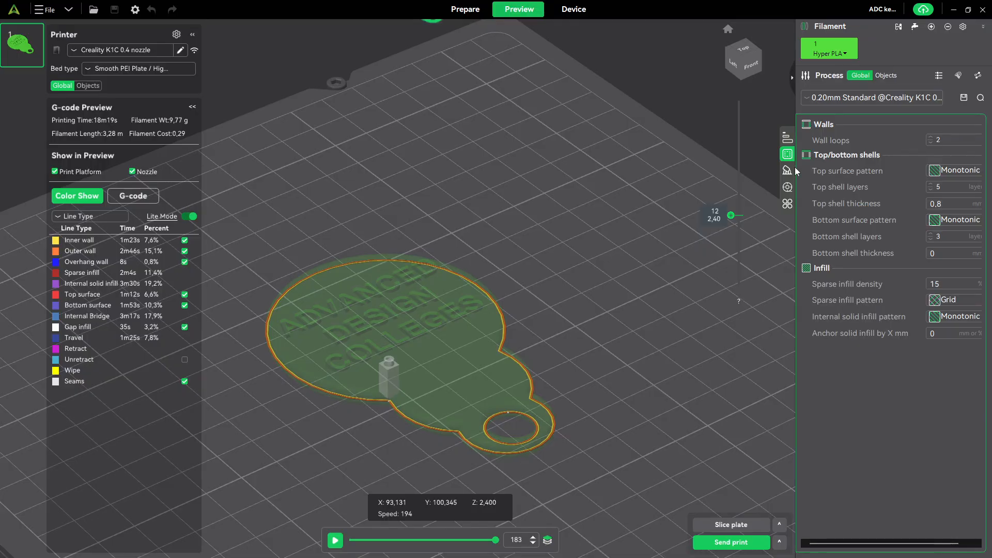
pyautogui.moveTo(735, 215); pyautogui.dragTo(725, 377)
pyautogui.click(548, 539)
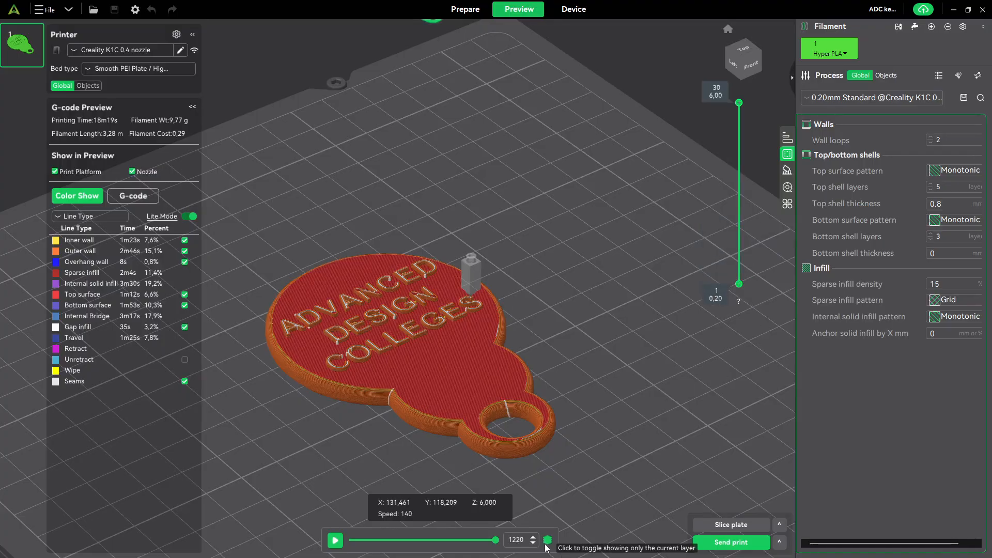
# - Lower the visible top layer to 21 to look inside the keychain, and check the sparse infill pattern options
pyautogui.moveTo(740, 106); pyautogui.dragTo(752, 157)
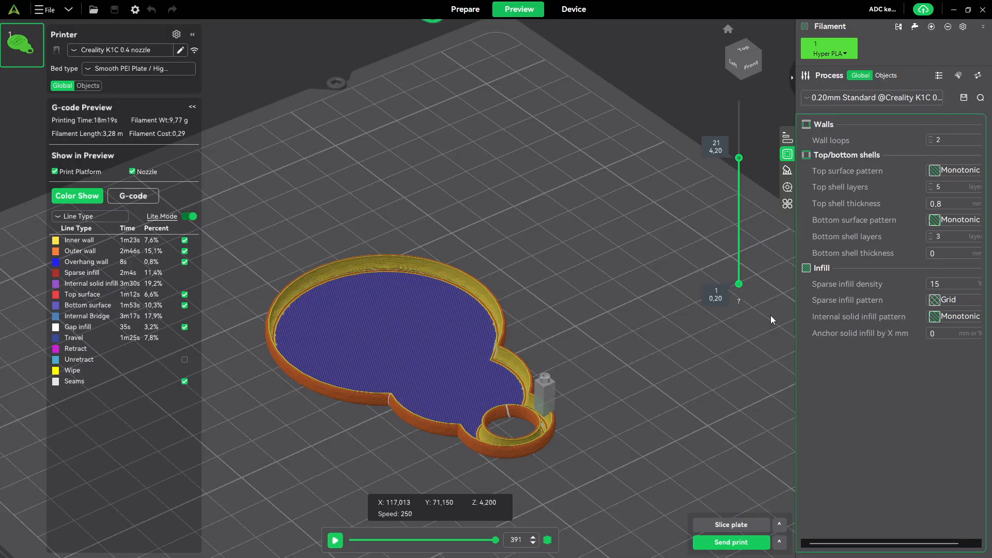
pyautogui.click(938, 302)
pyautogui.click(938, 301)
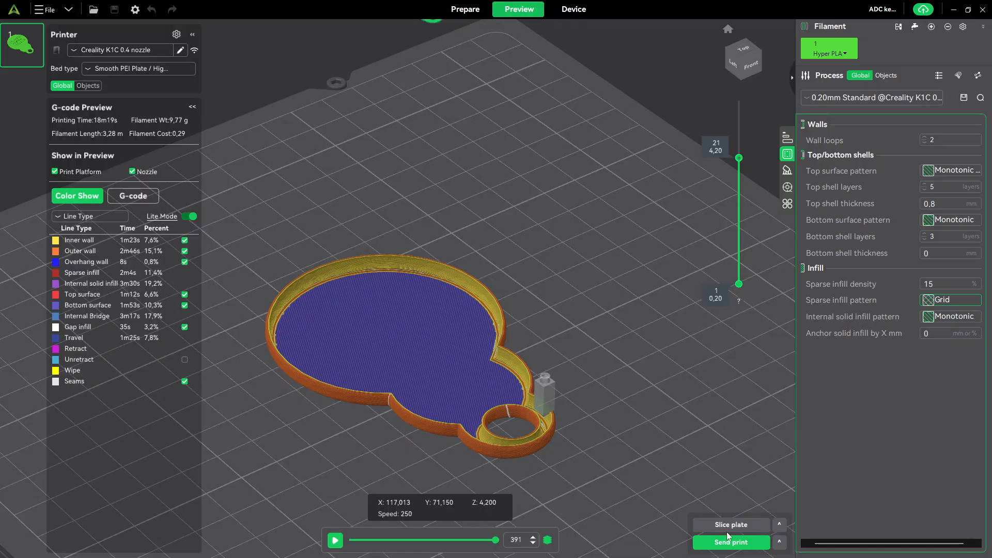
# - Review the Send to Lan Printer options for the single plate and local-network K1C, and close them without printing
pyautogui.click(733, 544)
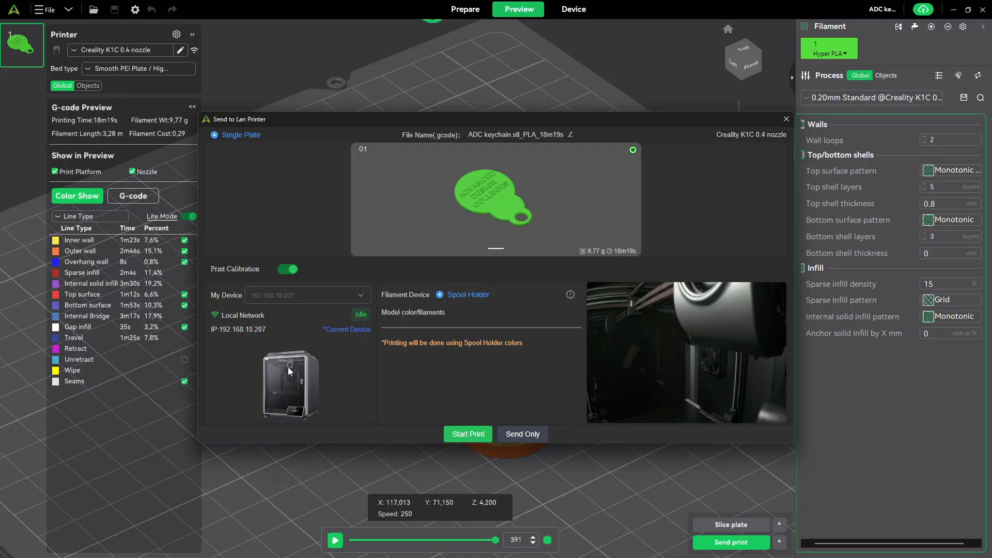
pyautogui.moveTo(268, 317); pyautogui.dragTo(257, 315)
pyautogui.click(792, 118)
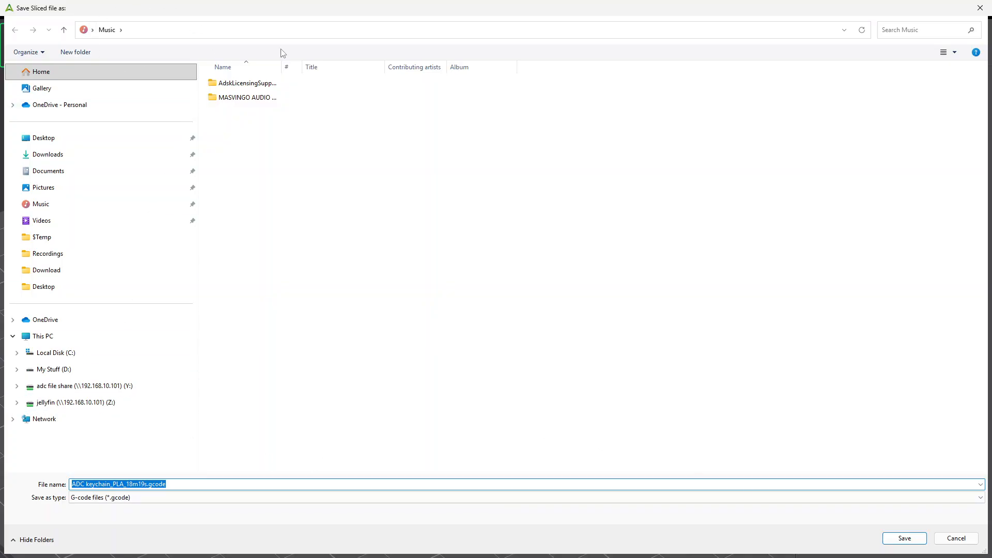
# - Export the sliced plate as the G-code file ADC keychain_PLA_18m19s.gcode in the Music folder
pyautogui.click(904, 539)
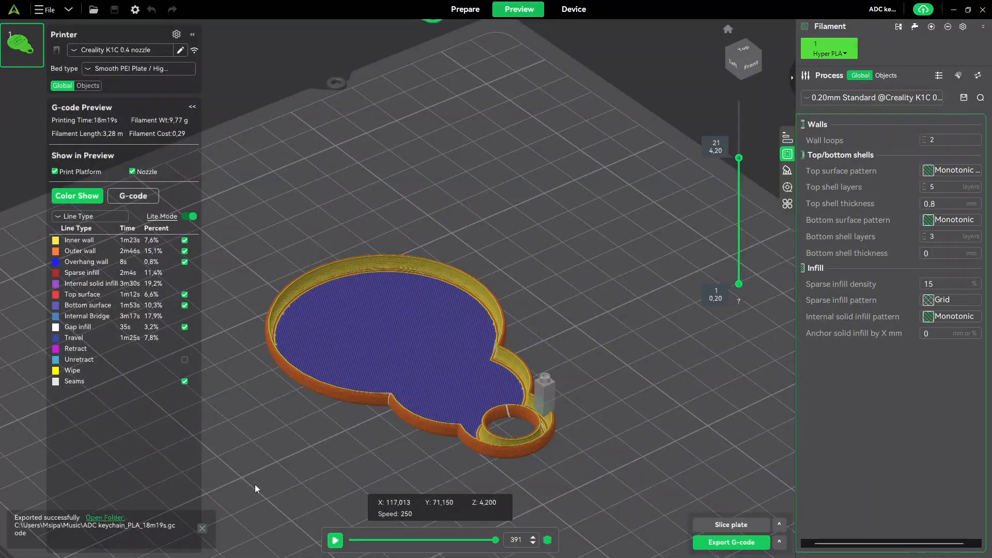